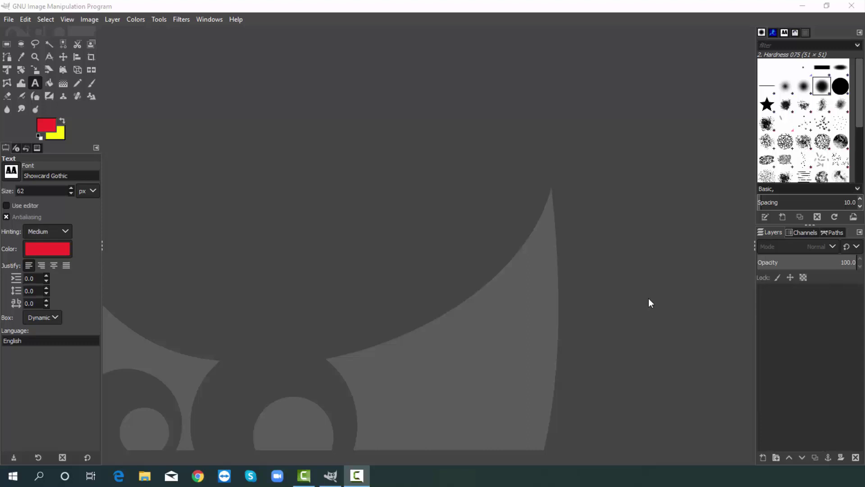
# Step: Start a new image with width 4500 and height 5400 pixels
pyautogui.click(8, 21)
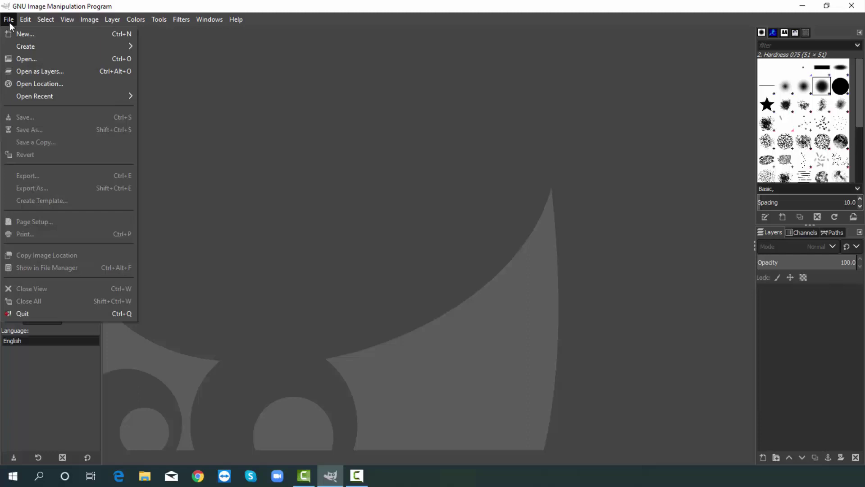
pyautogui.click(18, 34)
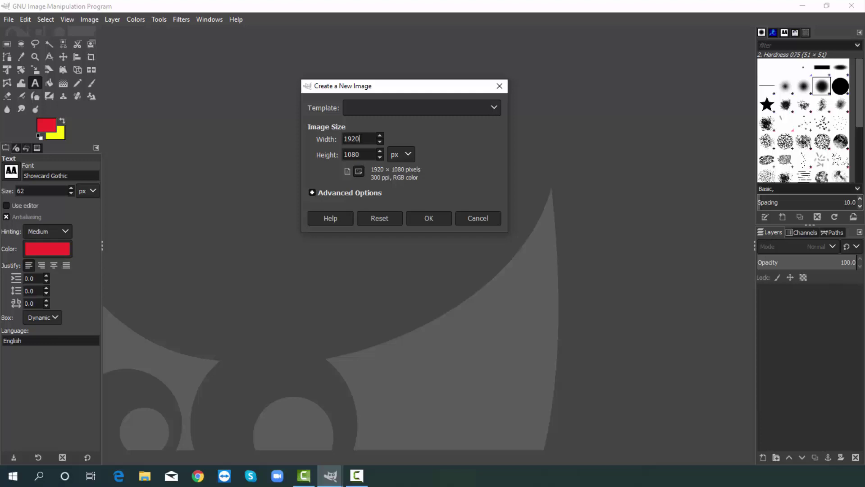
pyautogui.press('BackSpace')
pyautogui.press('BackSpace')
pyautogui.press('BackSpace')
pyautogui.press('BackSpace')
pyautogui.write('4500')
pyautogui.click(365, 154)
pyautogui.press('BackSpace')
pyautogui.press('BackSpace')
pyautogui.press('BackSpace')
pyautogui.press('BackSpace')
pyautogui.write('5400')
pyautogui.click(404, 156)
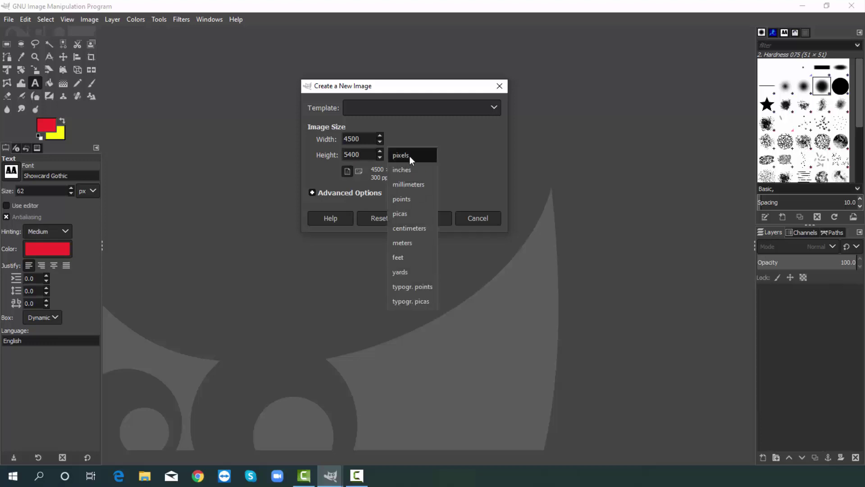
# Step: Keep pixel units, set the fill to White, and create the image despite the size warning
pyautogui.click(410, 156)
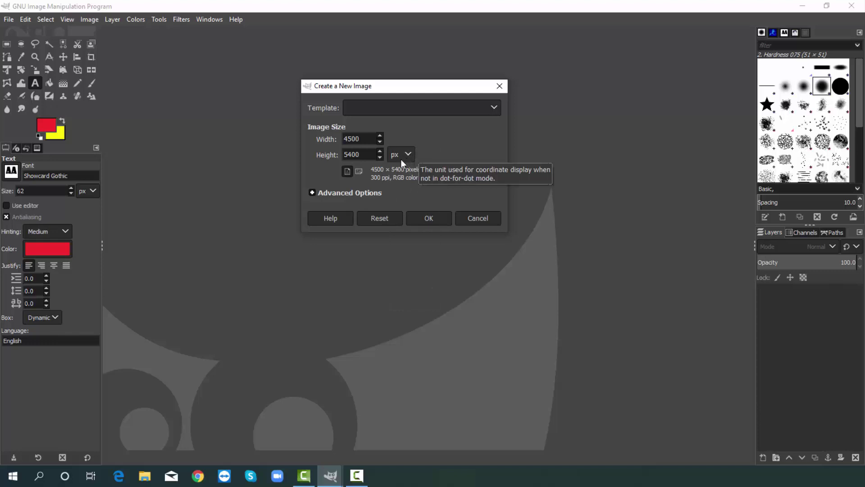
pyautogui.click(311, 193)
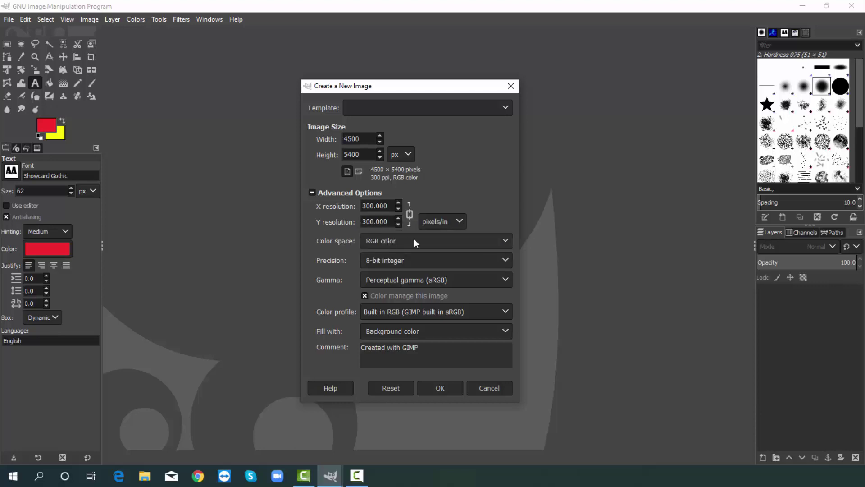
pyautogui.click(507, 332)
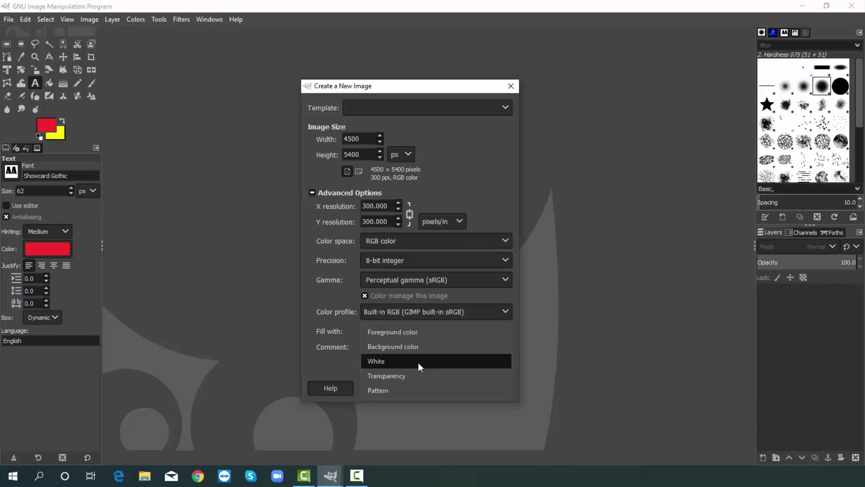
pyautogui.click(393, 363)
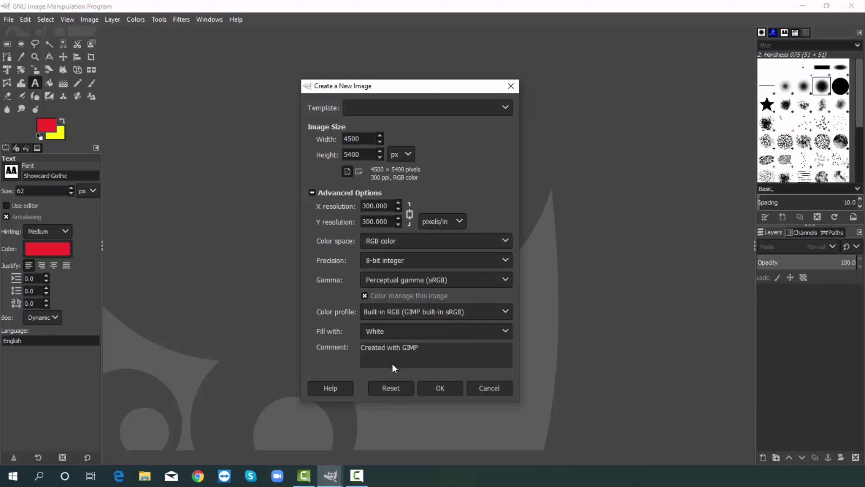
pyautogui.click(437, 383)
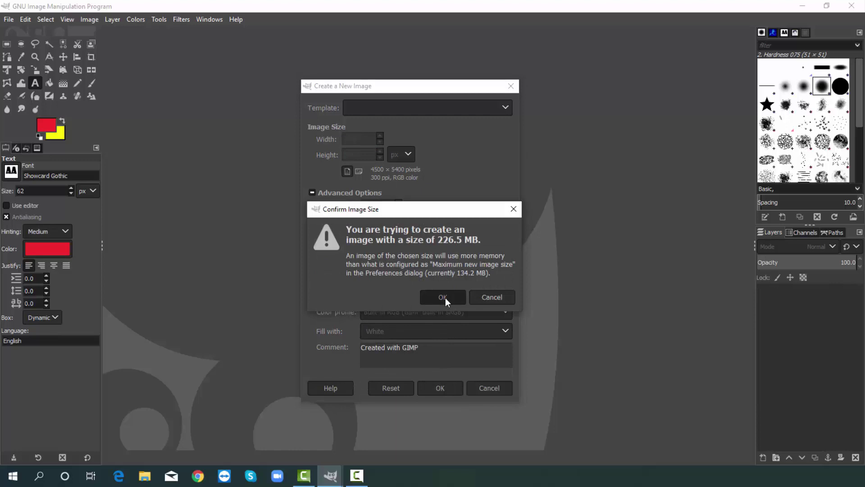
pyautogui.click(443, 297)
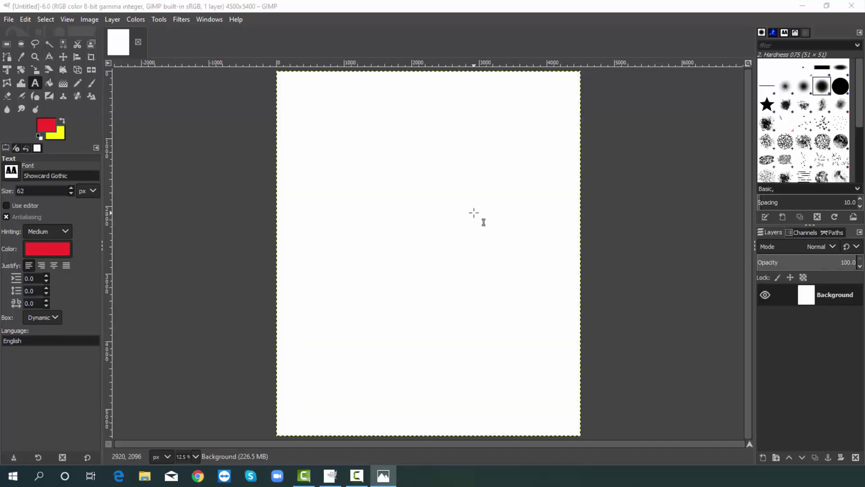
# Step: Import the Up GIMP.jpg portrait into the image as a new layer
pyautogui.click(9, 20)
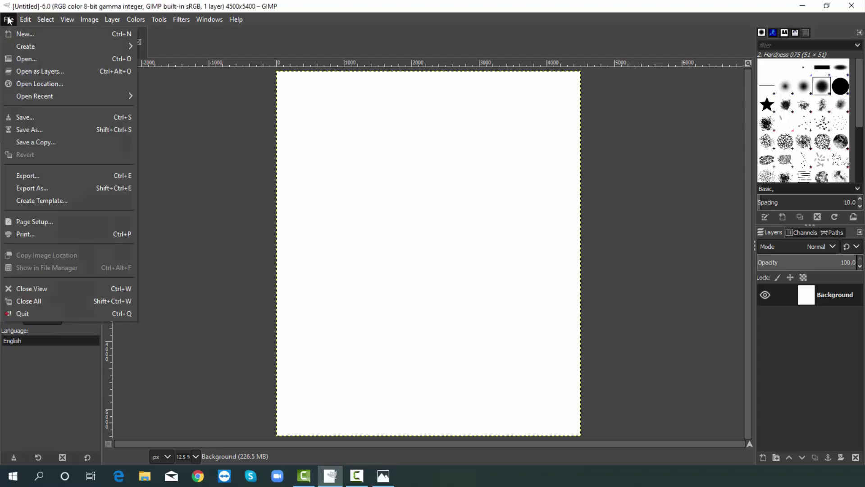
pyautogui.click(32, 70)
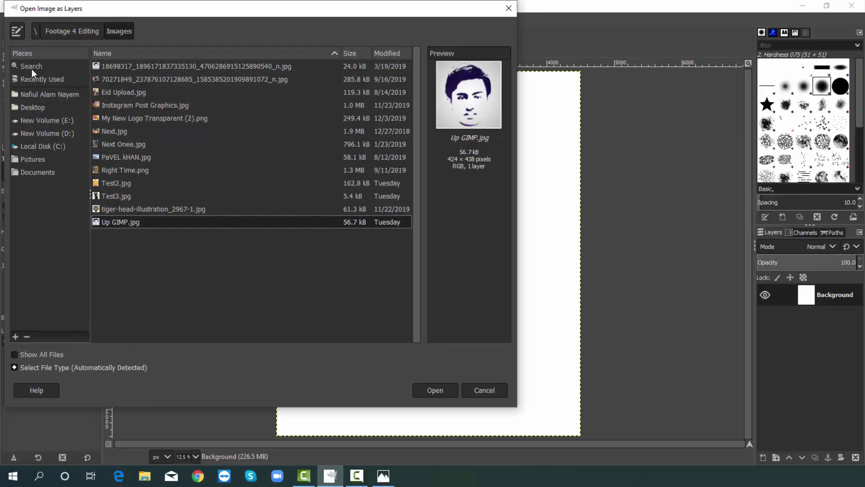
pyautogui.click(133, 158)
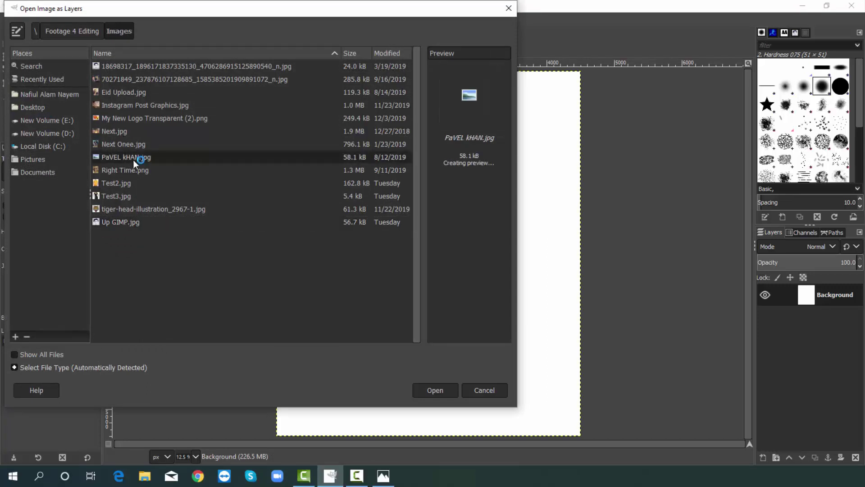
pyautogui.click(122, 223)
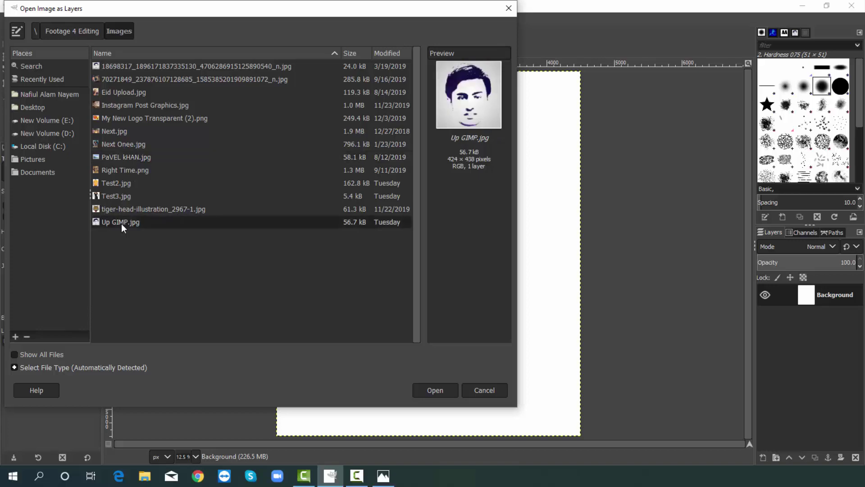
pyautogui.click(424, 391)
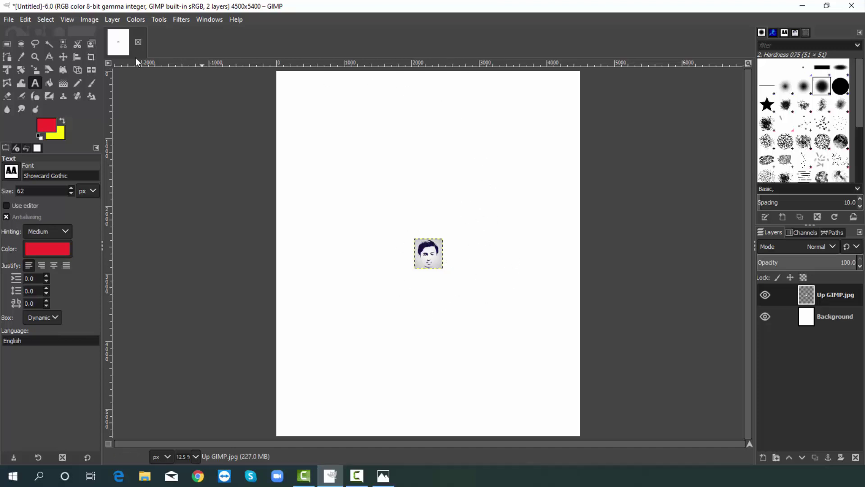
# Step: Scale the portrait up to about 1291 px wide and move it higher on the canvas
pyautogui.click(41, 71)
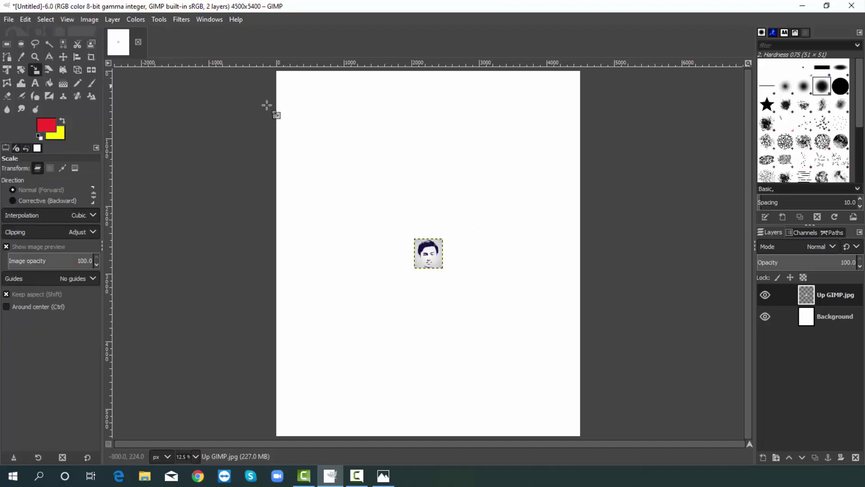
pyautogui.click(438, 267)
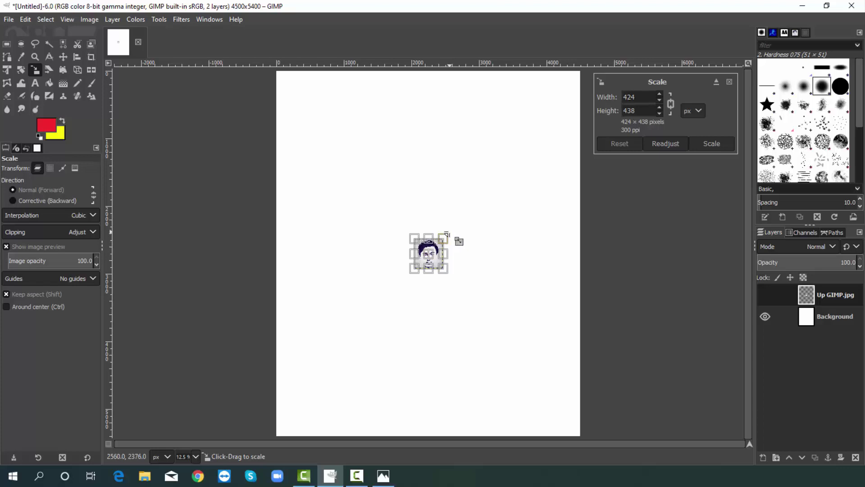
pyautogui.moveTo(458, 239); pyautogui.dragTo(521, 198)
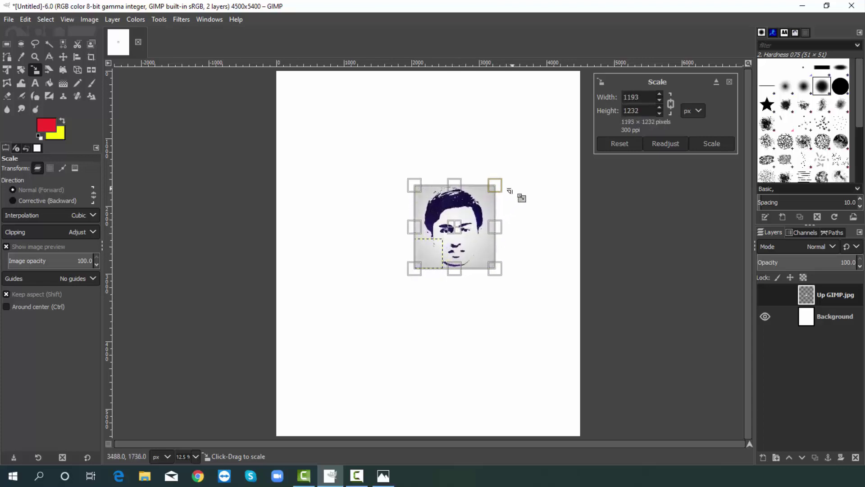
pyautogui.moveTo(410, 181); pyautogui.dragTo(398, 173)
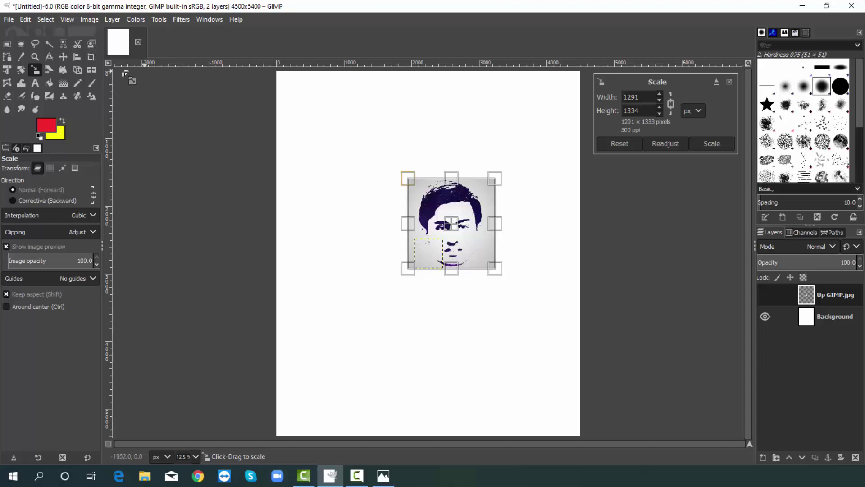
pyautogui.click(65, 57)
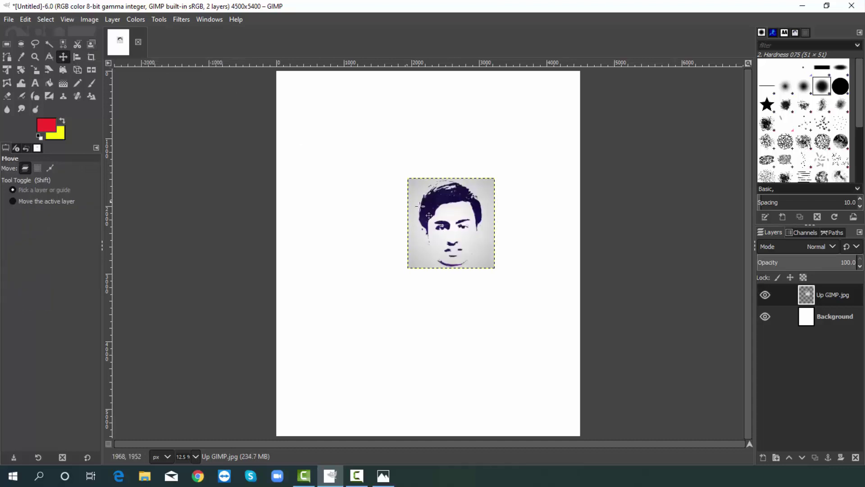
pyautogui.moveTo(446, 209); pyautogui.dragTo(443, 186)
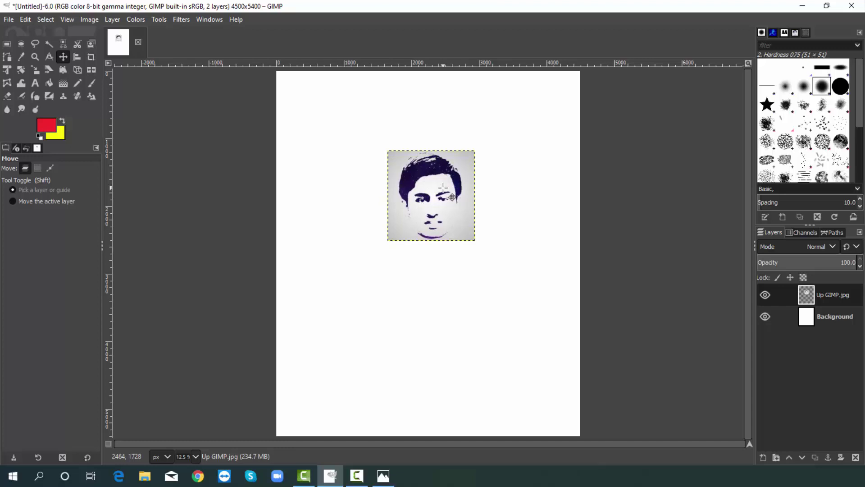
# Step: Add a text box below the portrait reading 'Be Boss With Me'
pyautogui.click(36, 84)
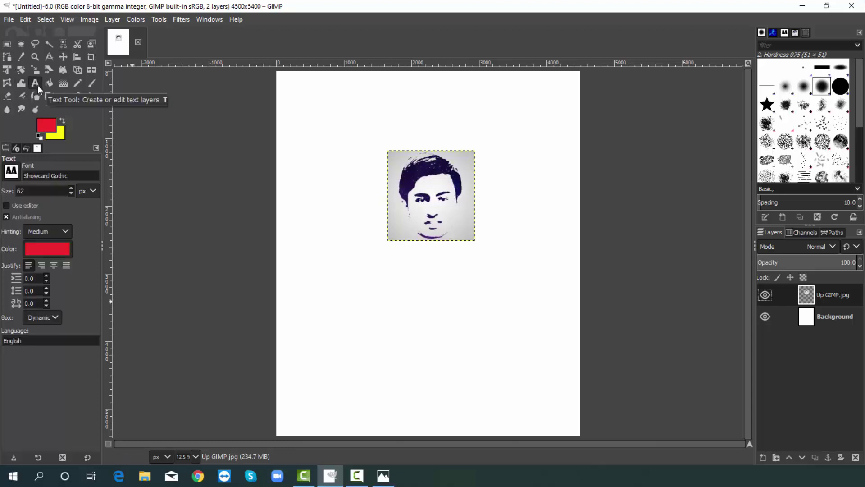
pyautogui.click(354, 267)
pyautogui.write('Be Boss')
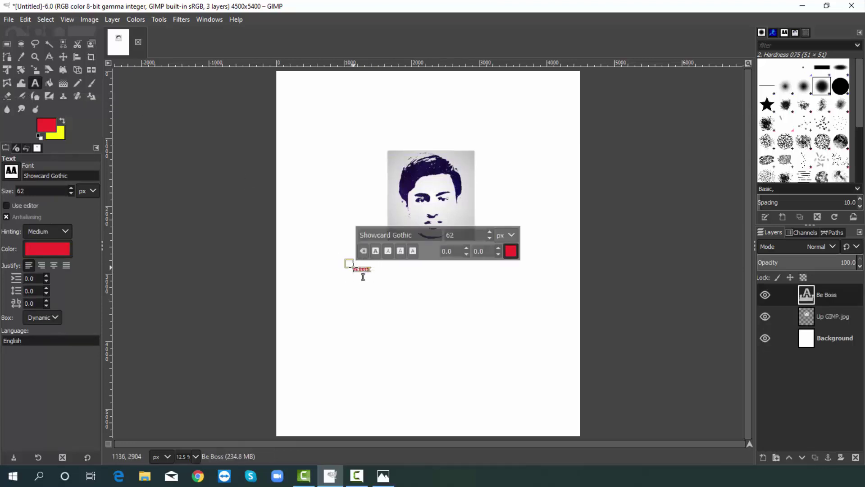
pyautogui.write(' With Me')
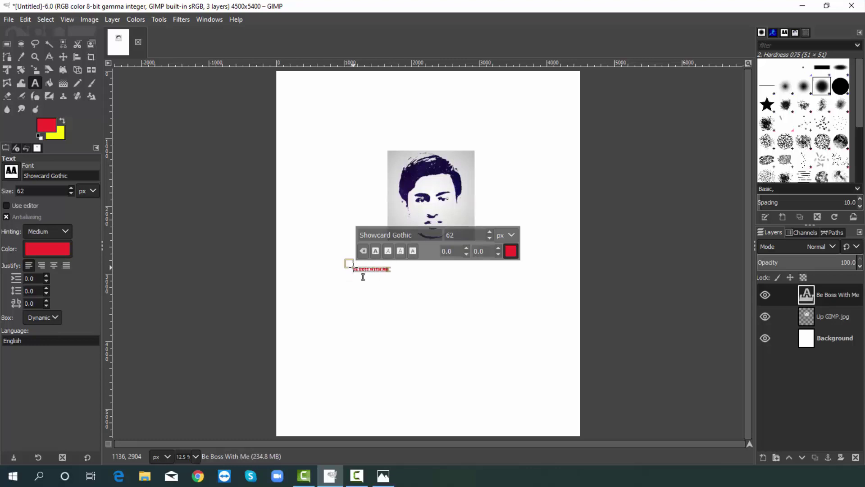
pyautogui.press('Return')
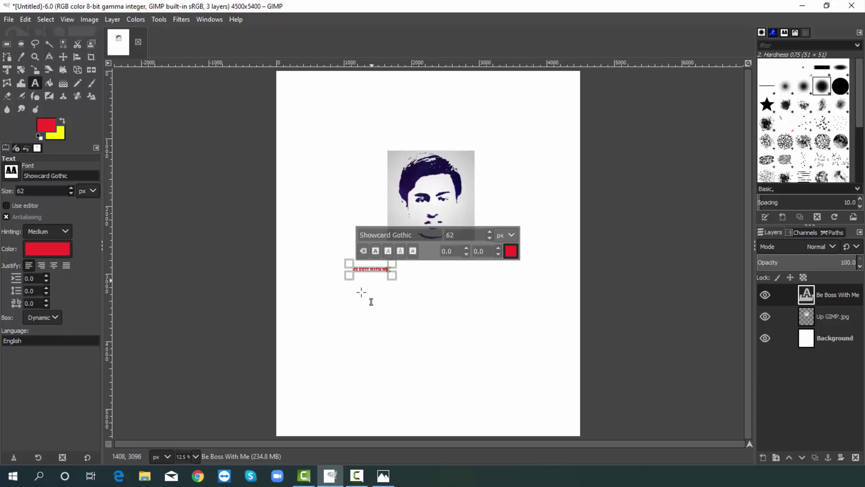
pyautogui.press('BackSpace')
pyautogui.press('Left')
pyautogui.press('Left')
pyautogui.press('Left')
pyautogui.press('Left')
pyautogui.press('Left')
pyautogui.press('Left')
# Step: Select all the caption text and set its font size to about 316 px
pyautogui.hotkey('ctrl', 'a')
pyautogui.click(490, 232)
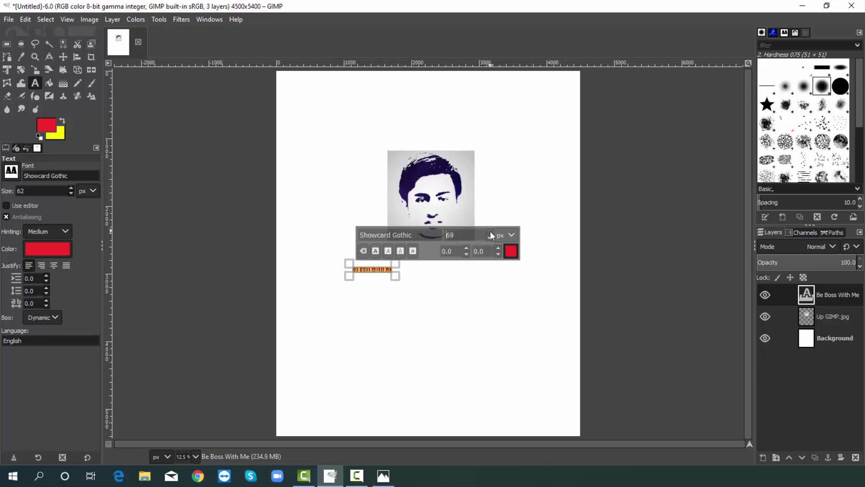
pyautogui.moveTo(490, 231); pyautogui.dragTo(490, 231)
pyautogui.click(489, 238)
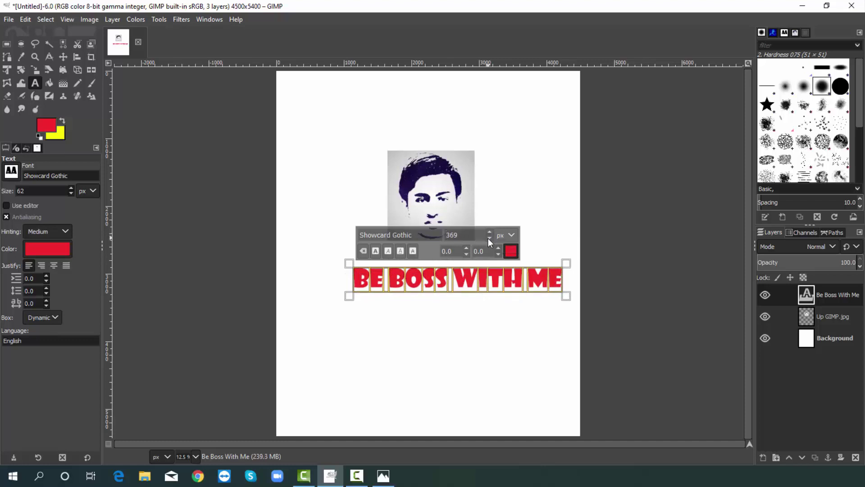
pyautogui.click(488, 238)
pyautogui.moveTo(489, 238); pyautogui.dragTo(489, 238)
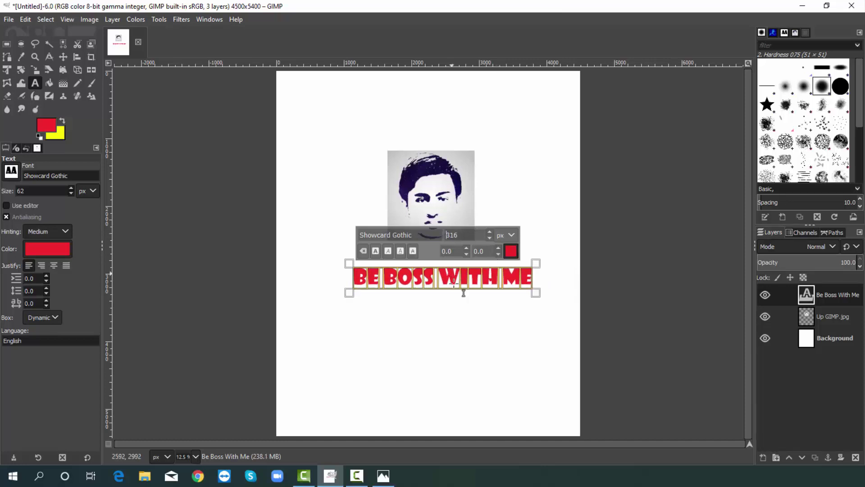
# Step: Drag the caption up and left so it sits centred beneath the portrait
pyautogui.click(62, 58)
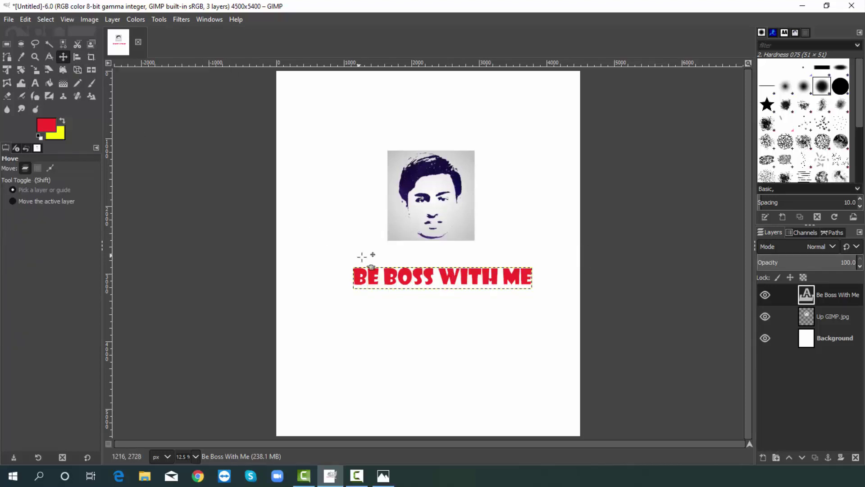
pyautogui.click(418, 273)
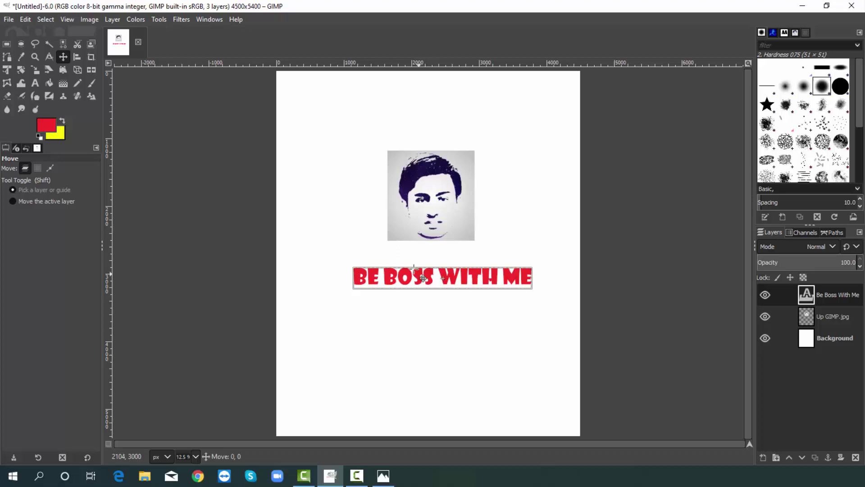
pyautogui.moveTo(418, 273); pyautogui.dragTo(403, 258)
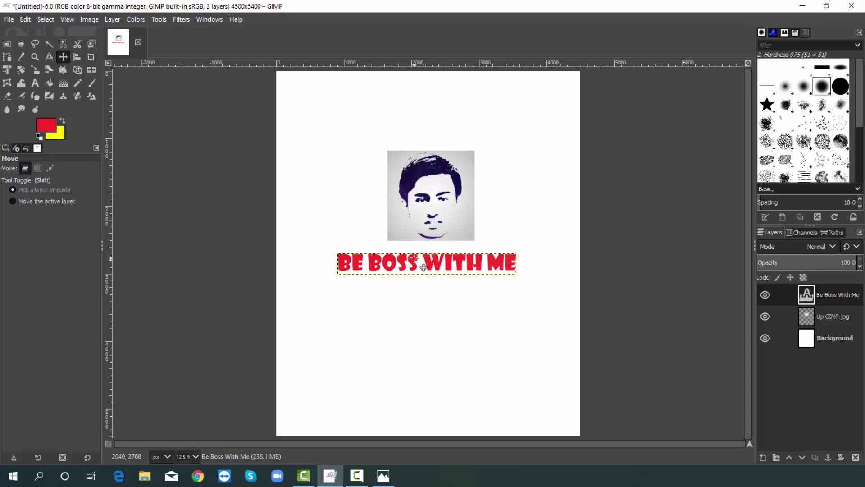
pyautogui.click(38, 83)
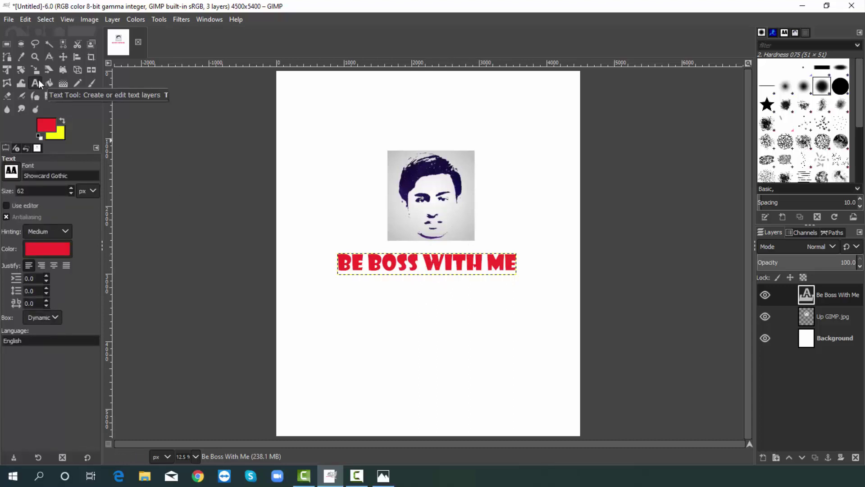
pyautogui.click(84, 175)
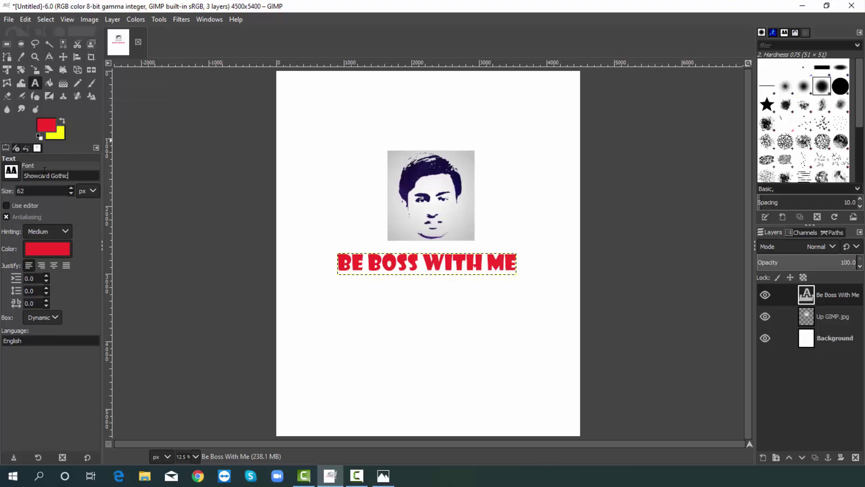
pyautogui.click(10, 170)
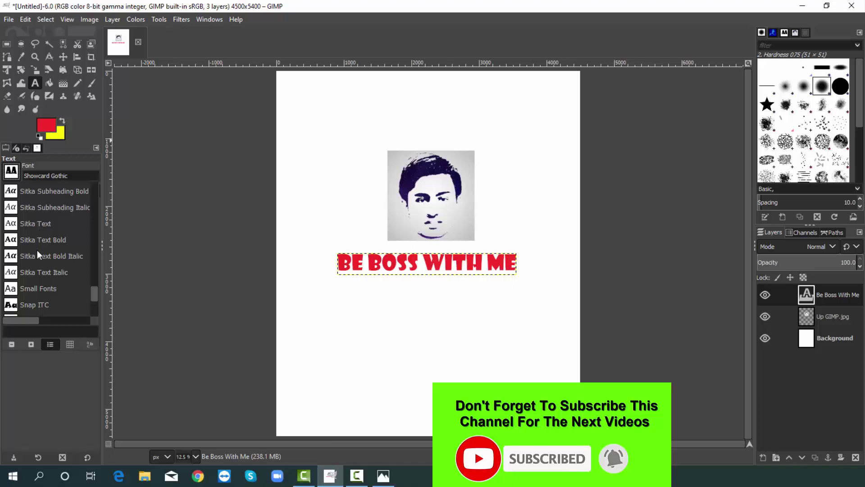
pyautogui.scroll(-5, 37, 251)
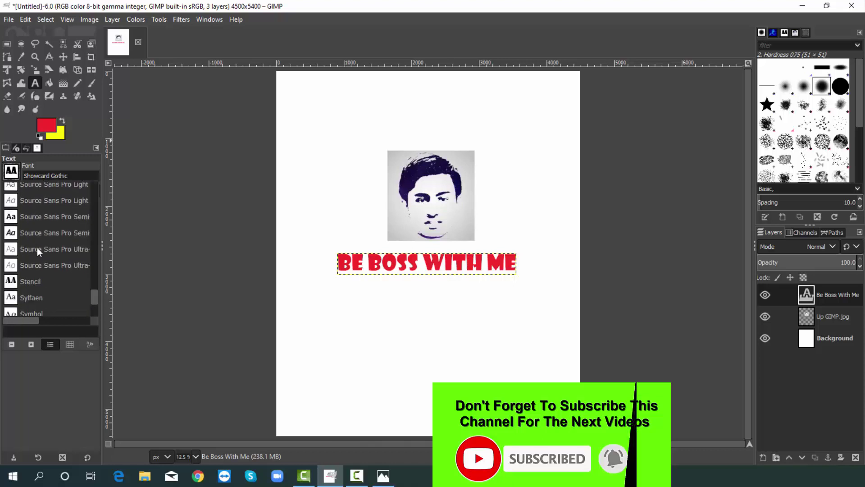
pyautogui.click(10, 170)
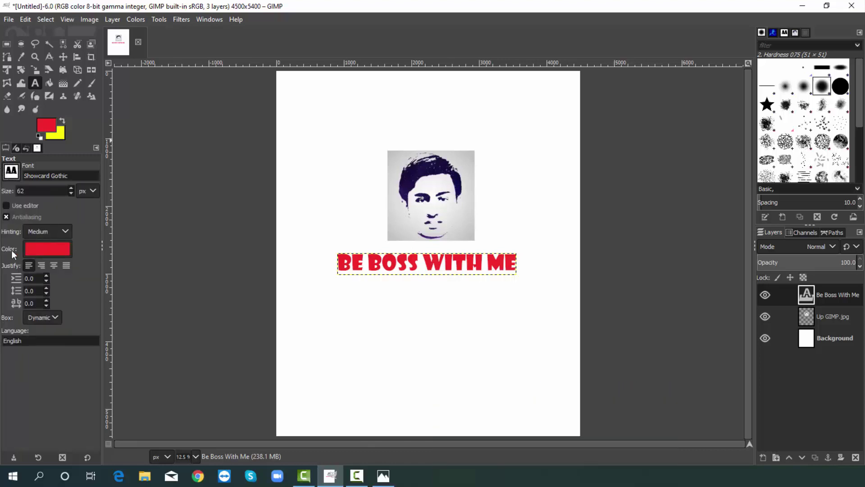
pyautogui.click(35, 248)
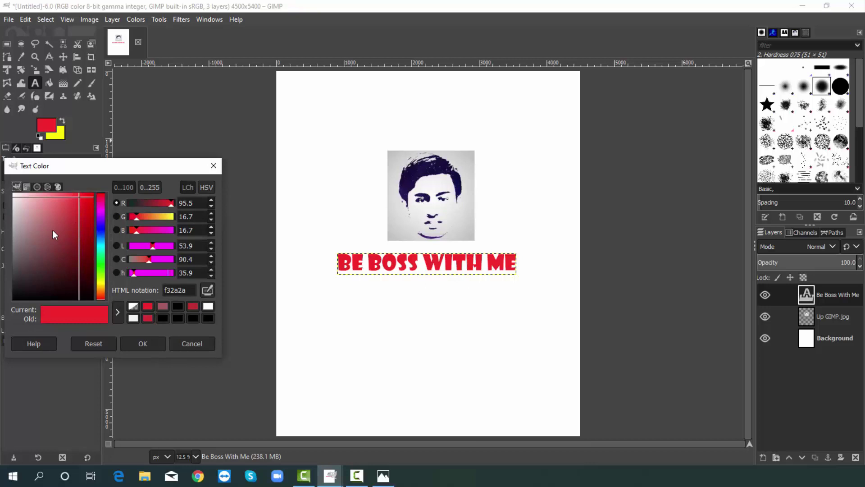
pyautogui.click(213, 165)
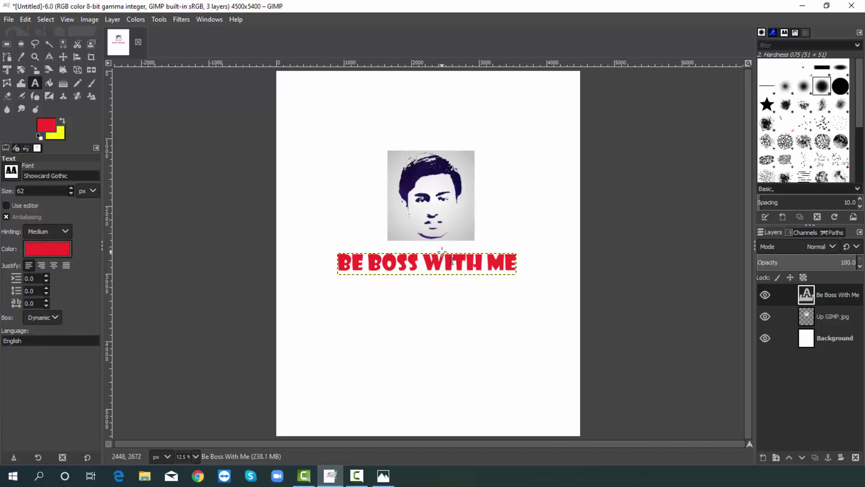
# Step: Hide the white Background layer and export the design as Untitled.png to the Desktop
pyautogui.click(765, 338)
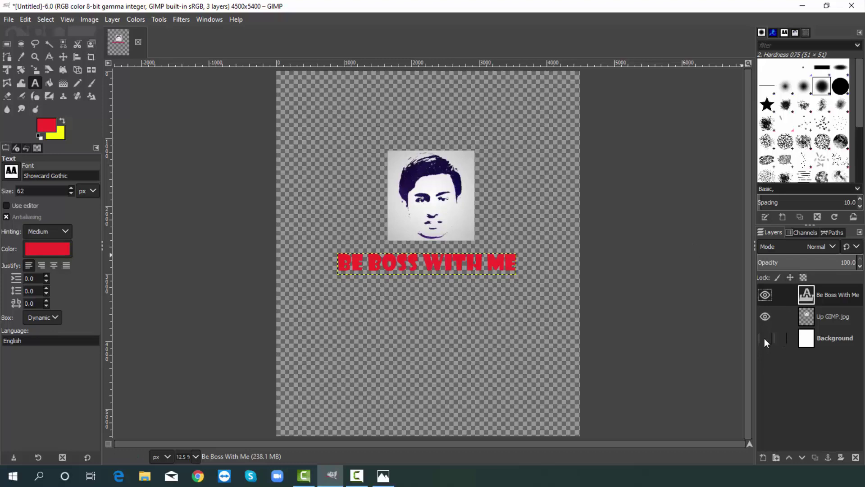
pyautogui.click(10, 21)
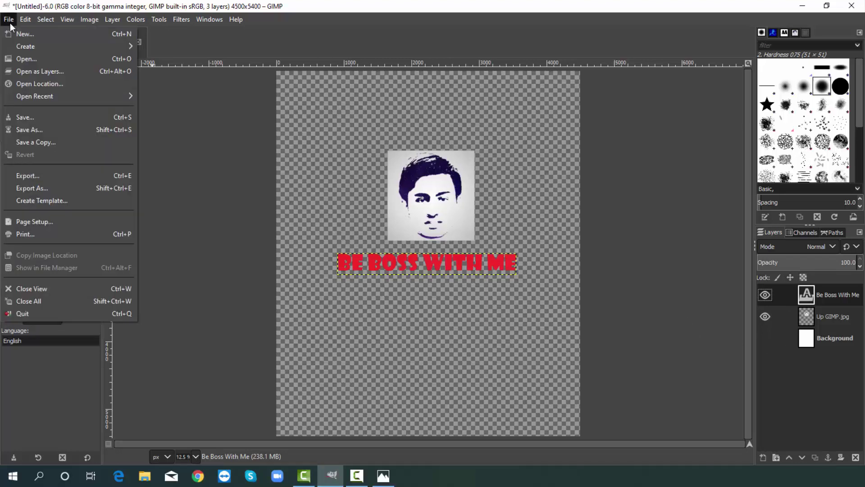
pyautogui.click(15, 174)
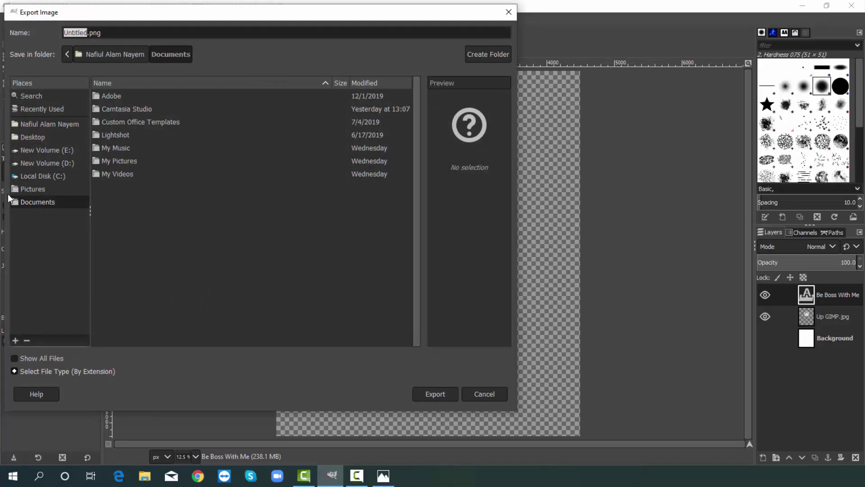
pyautogui.click(27, 137)
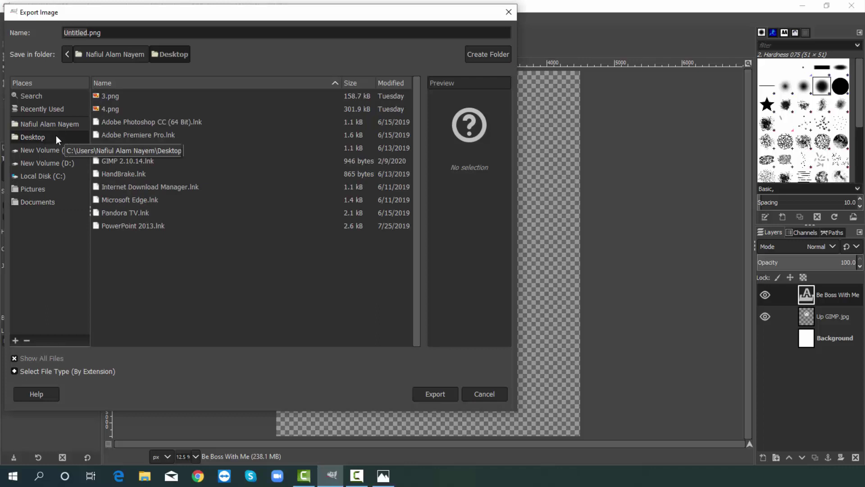
pyautogui.click(32, 373)
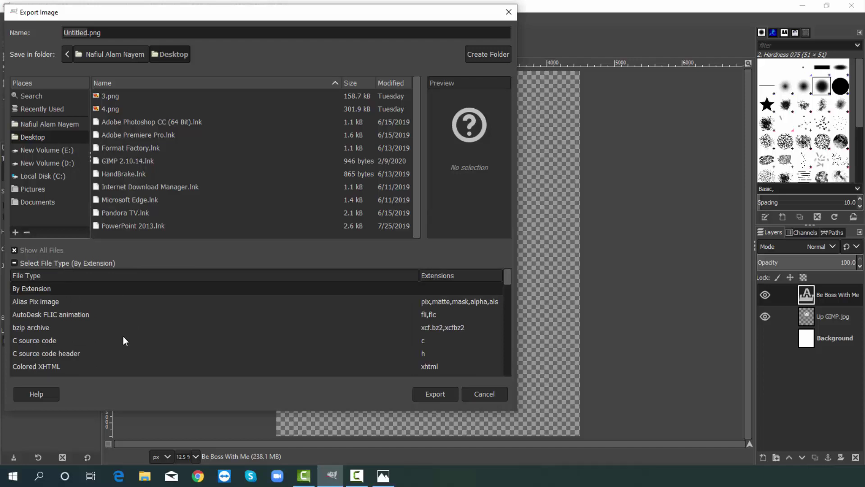
pyautogui.scroll(-5, 169, 329)
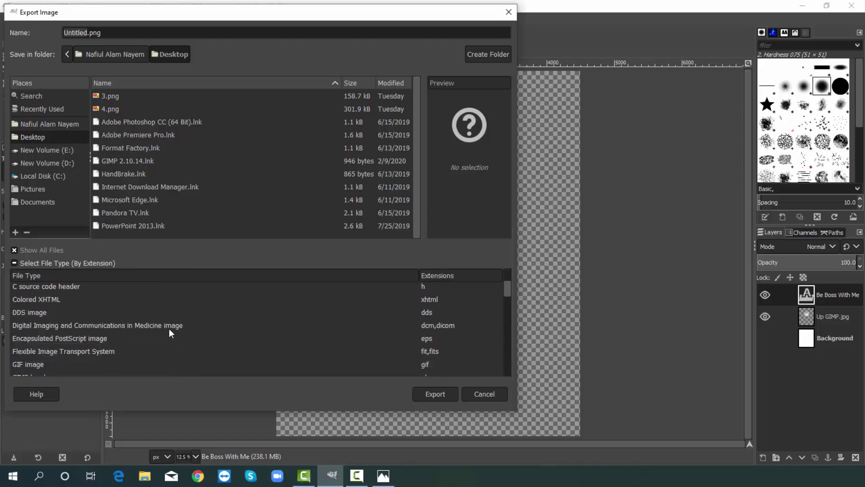
pyautogui.scroll(-10, 169, 333)
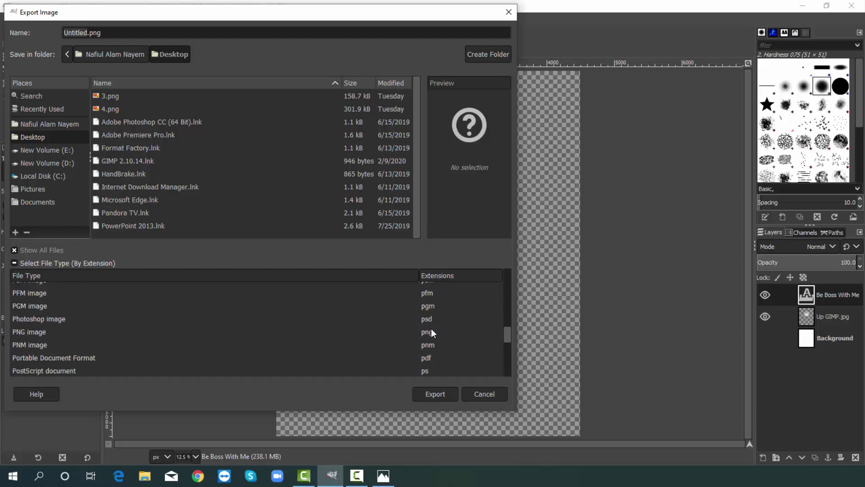
pyautogui.click(431, 332)
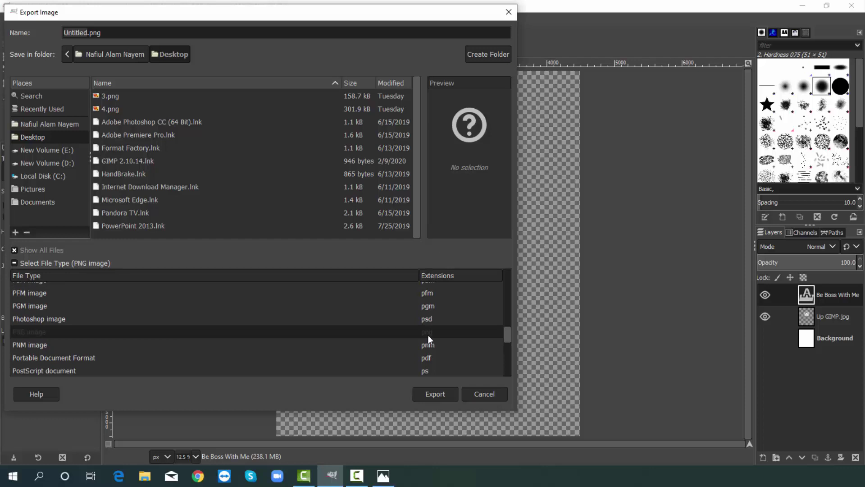
pyautogui.click(437, 395)
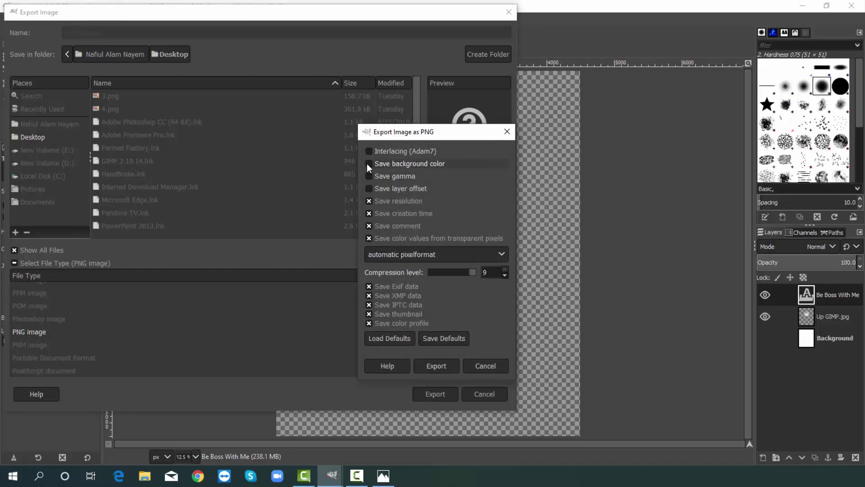
pyautogui.click(432, 367)
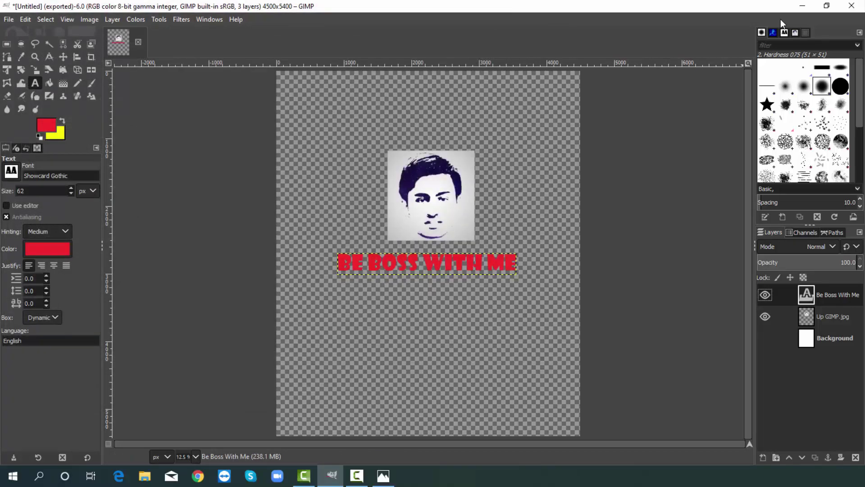
# Step: Minimize GIMP, preview Untitled.png in Photos, then close the viewer
pyautogui.click(801, 5)
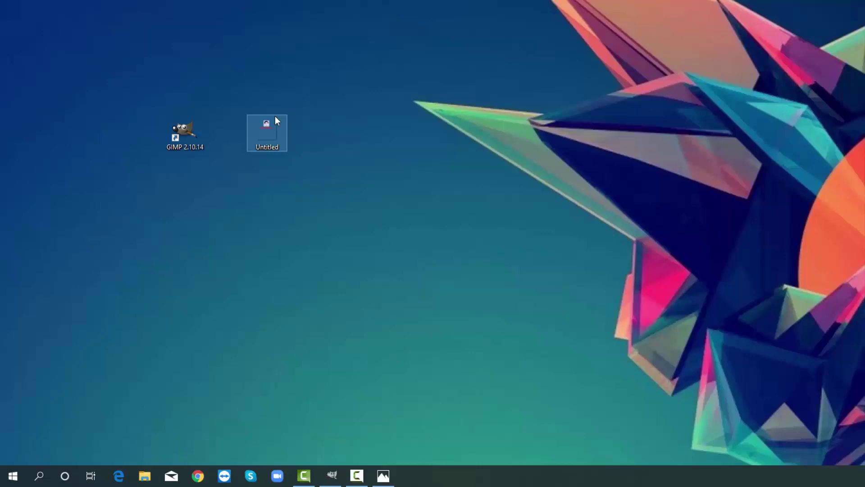
pyautogui.doubleClick(261, 137)
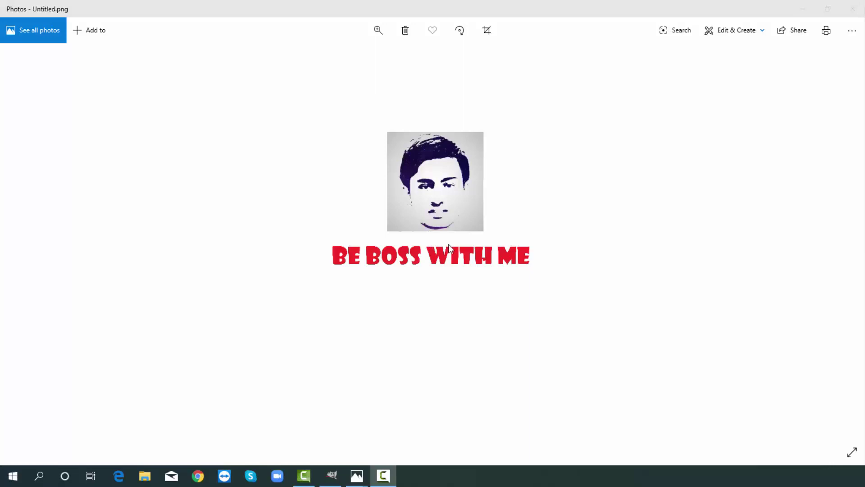
pyautogui.click(853, 8)
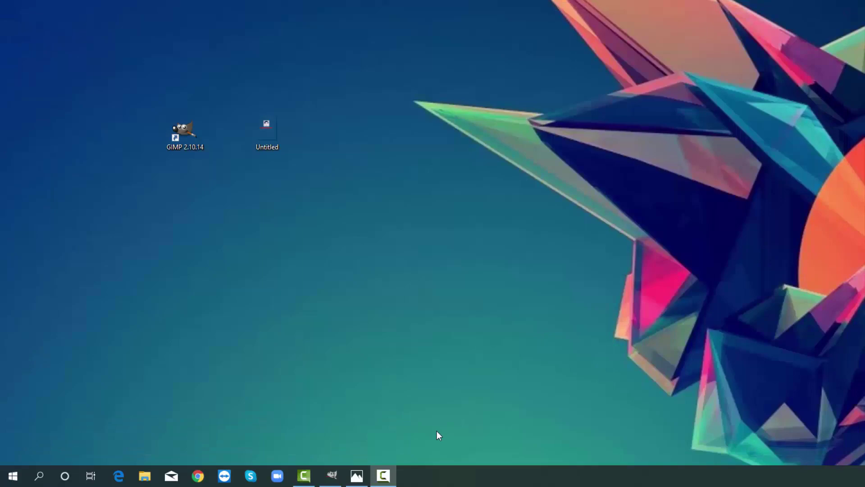
# Step: Restore GIMP and close the Be Boss With Me image without saving
pyautogui.click(332, 477)
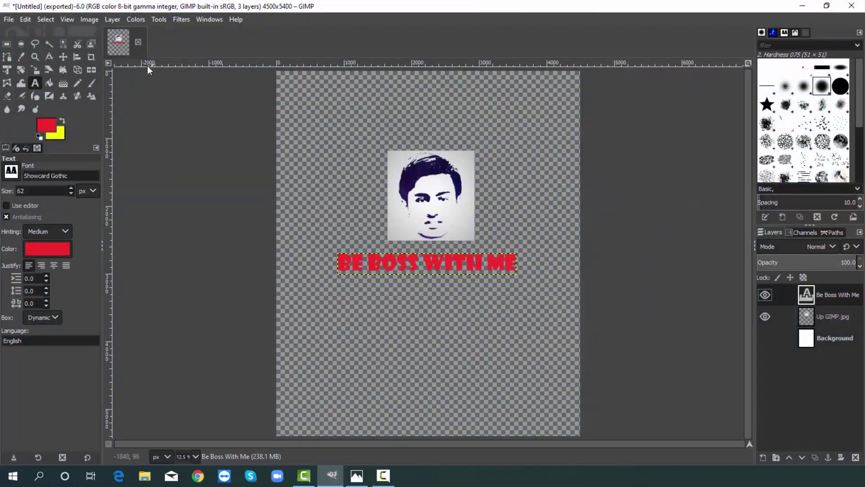
pyautogui.click(139, 42)
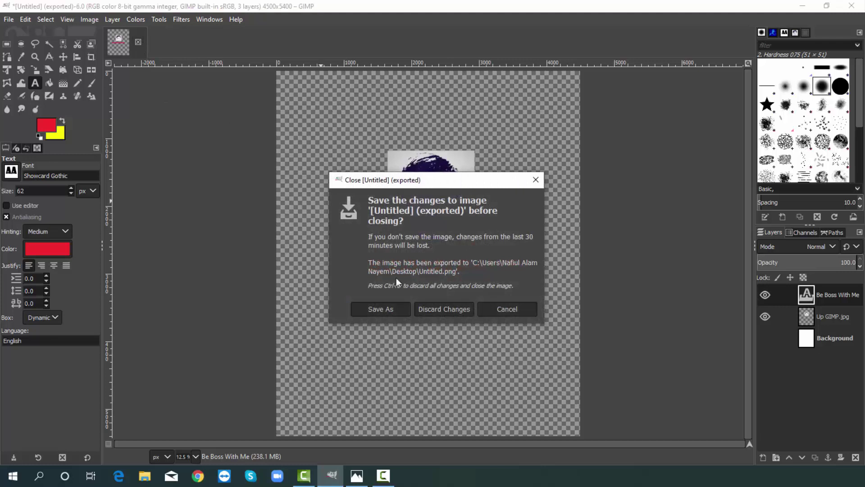
pyautogui.click(444, 309)
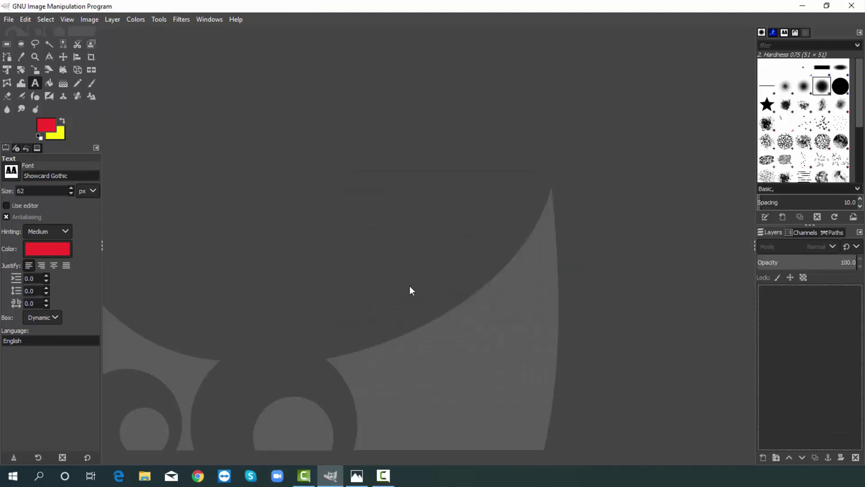
# Step: Open the yellow T-shirt photo Test2.jpg
pyautogui.click(8, 20)
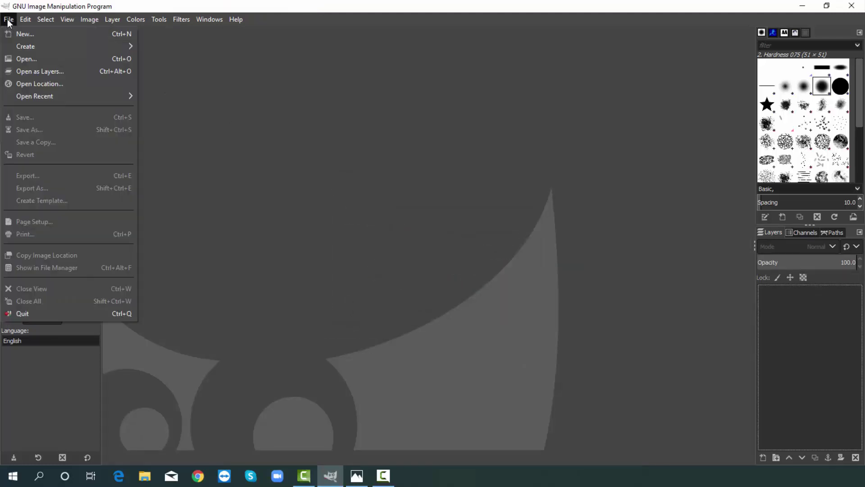
pyautogui.click(31, 71)
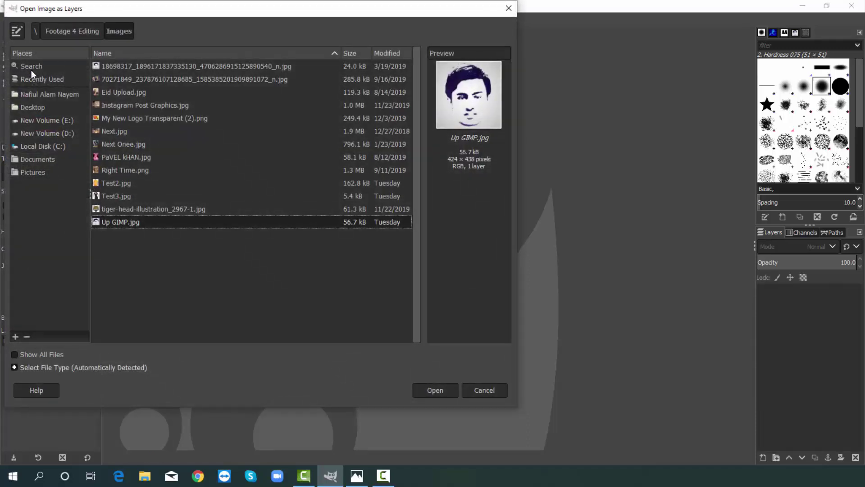
pyautogui.click(121, 184)
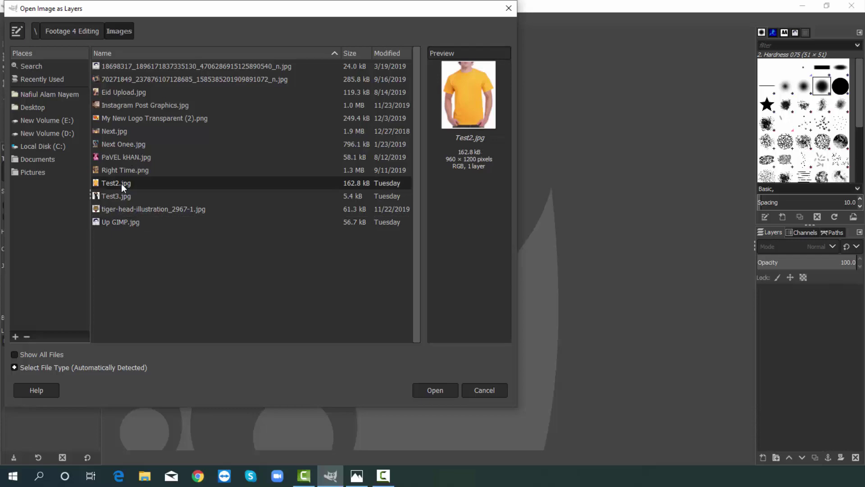
pyautogui.click(433, 387)
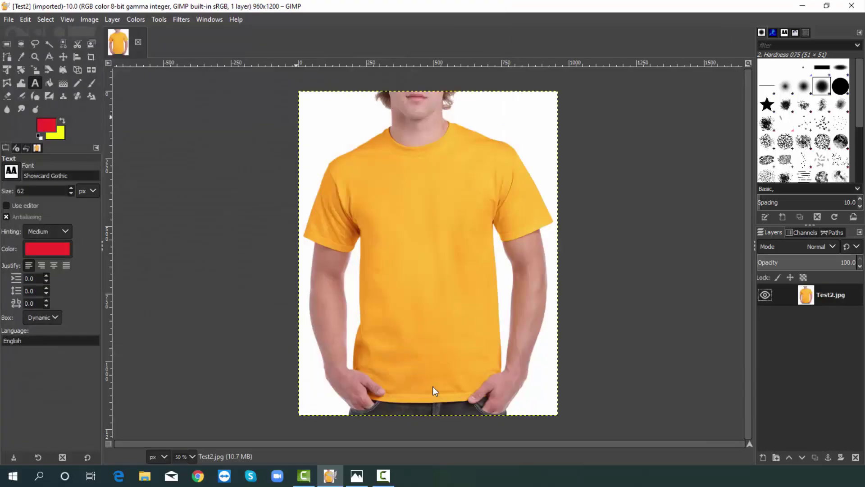
# Step: Add Untitled.png from the Desktop as a layer over the Test2.jpg T-shirt photo
pyautogui.click(7, 20)
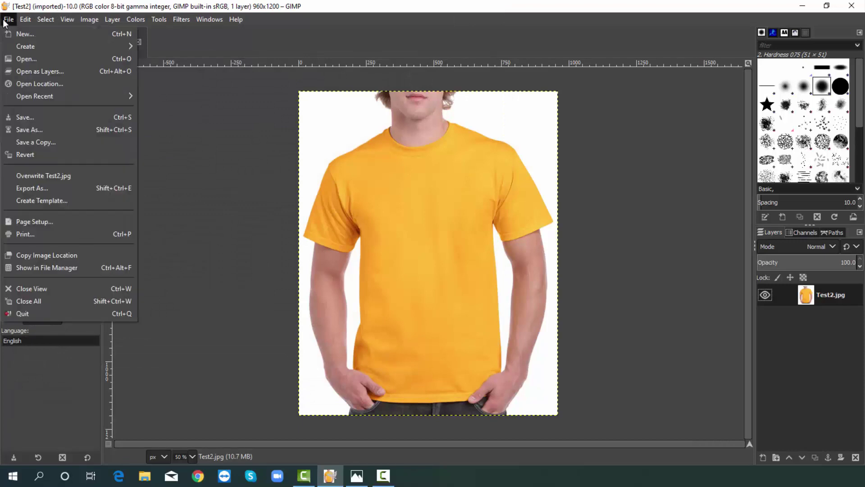
pyautogui.click(45, 72)
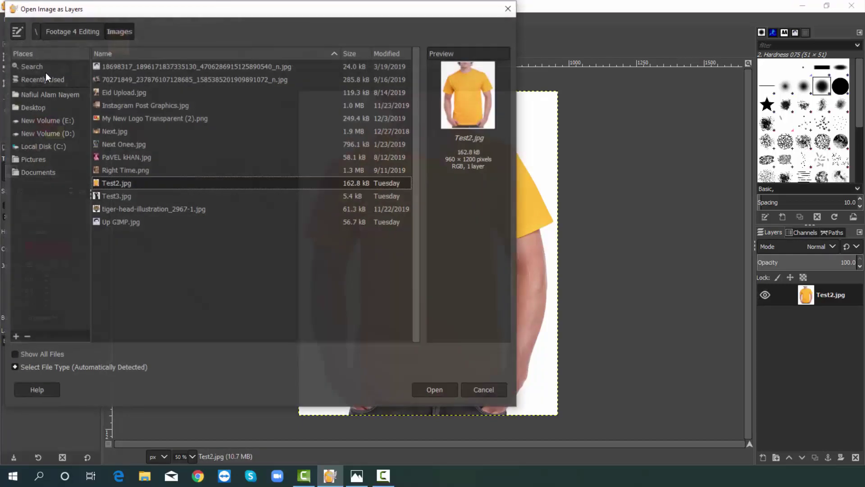
pyautogui.click(40, 108)
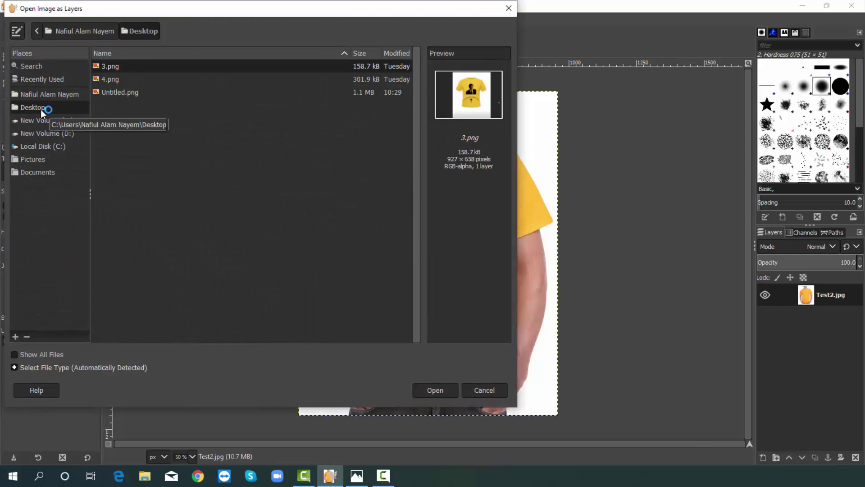
pyautogui.click(113, 91)
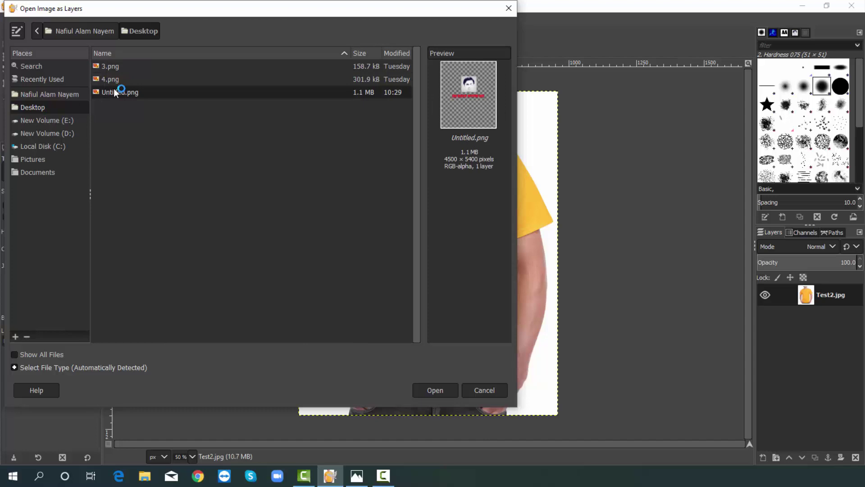
pyautogui.click(440, 388)
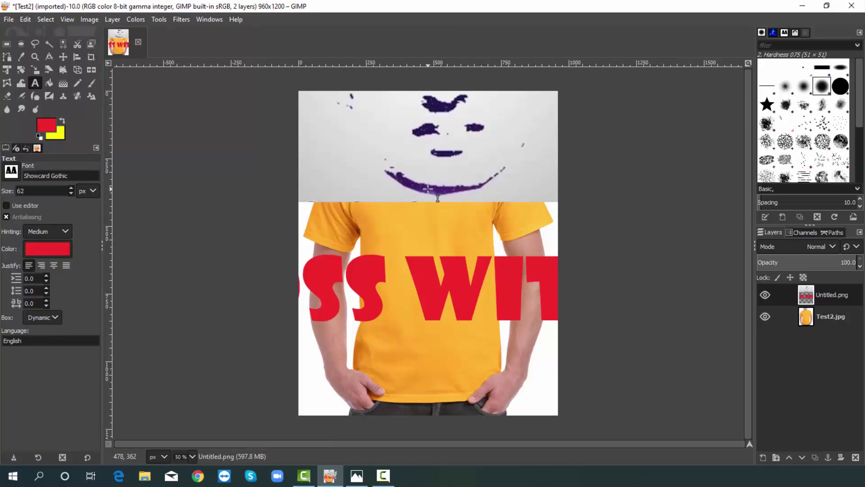
# Step: Nudge the design layer, then shrink it from its top-left corner with the Scale tool
pyautogui.click(64, 56)
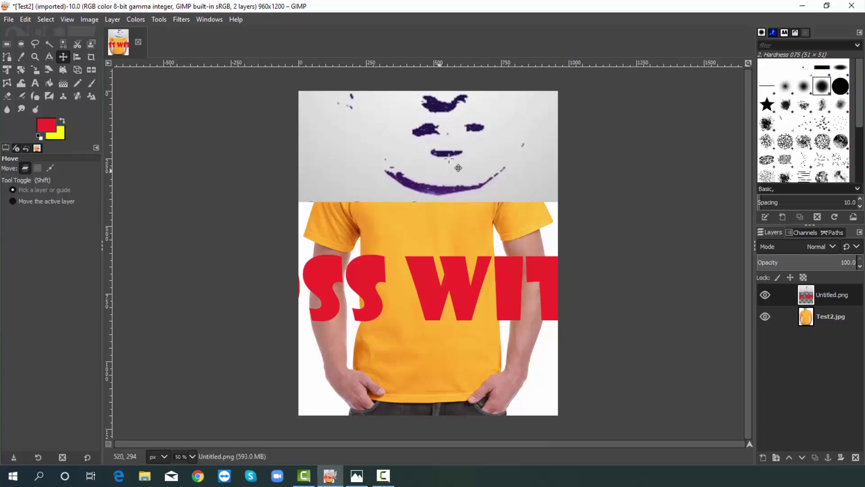
pyautogui.moveTo(449, 158); pyautogui.dragTo(422, 220)
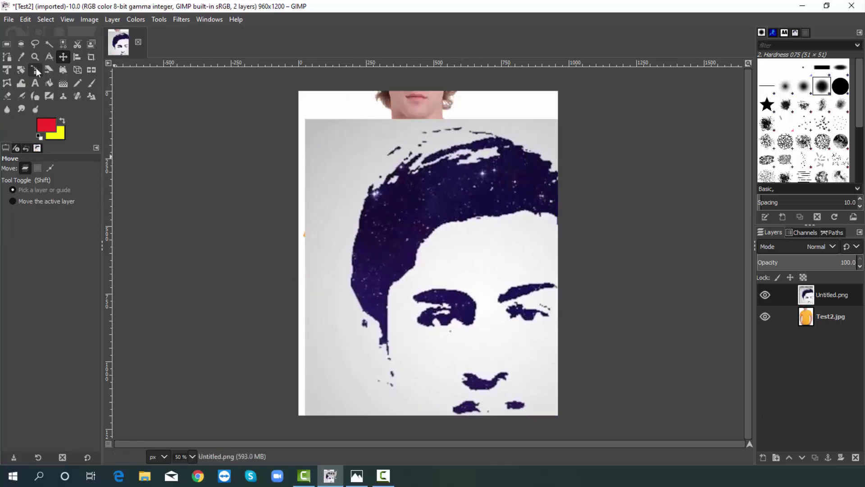
pyautogui.click(35, 69)
pyautogui.moveTo(309, 118); pyautogui.dragTo(398, 256)
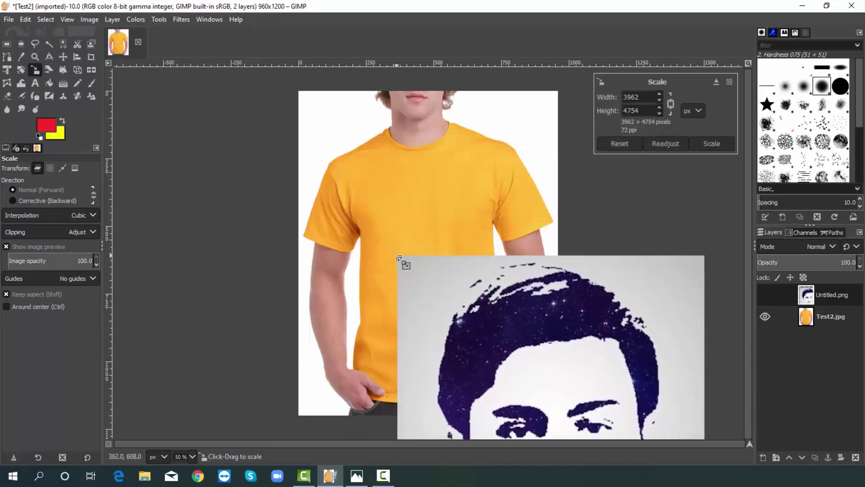
pyautogui.press('Return')
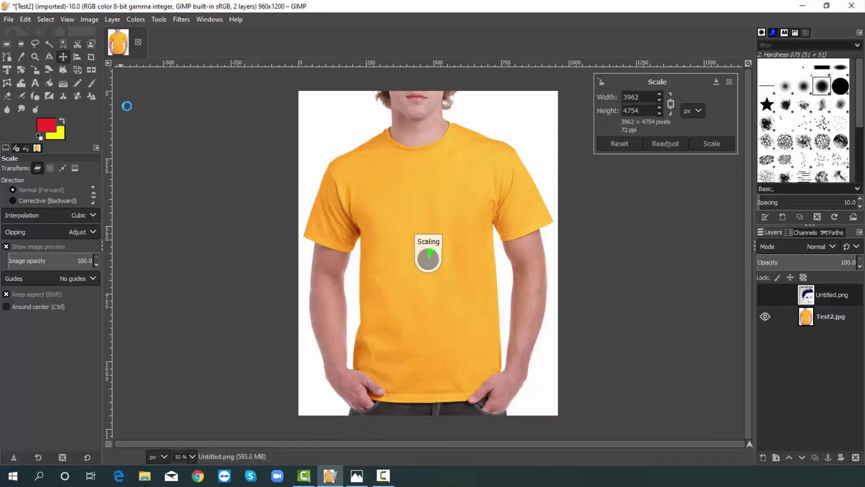
pyautogui.press('m')
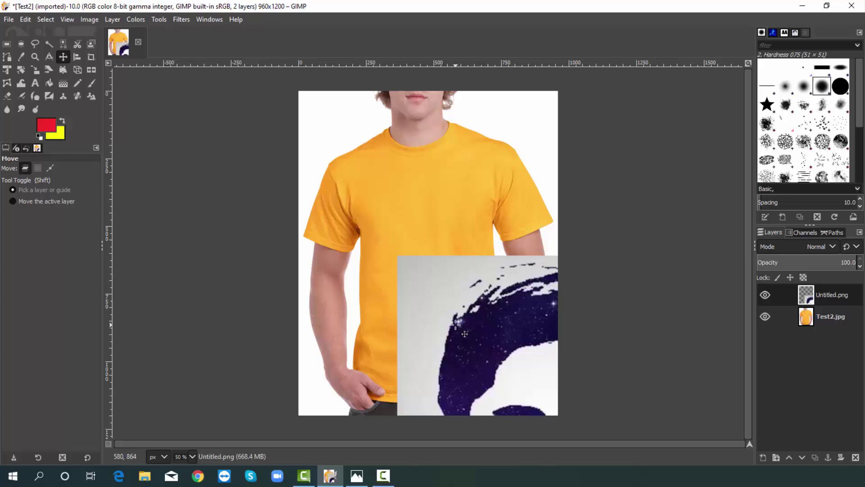
# Step: Move the portrait up and left, shrink it further, and position it over the shirt's top
pyautogui.moveTo(435, 300); pyautogui.dragTo(386, 225)
pyautogui.hotkey('shift', 'Left')
pyautogui.hotkey('shift', 'Up')
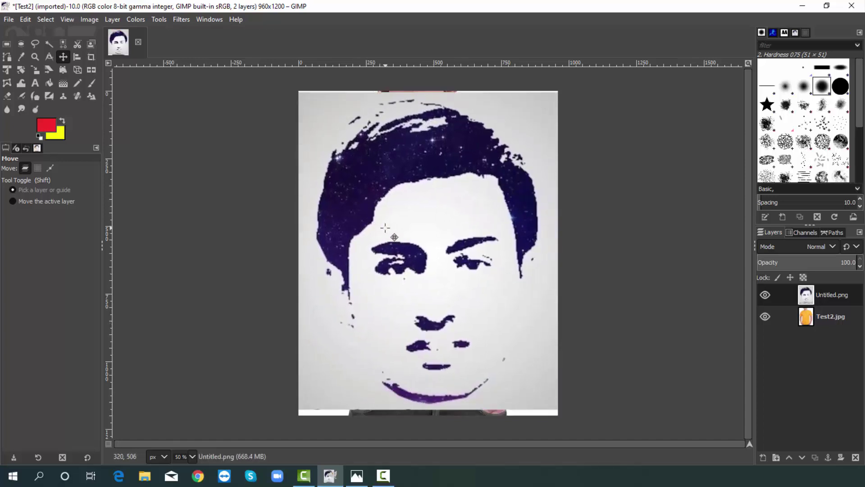
pyautogui.click(35, 70)
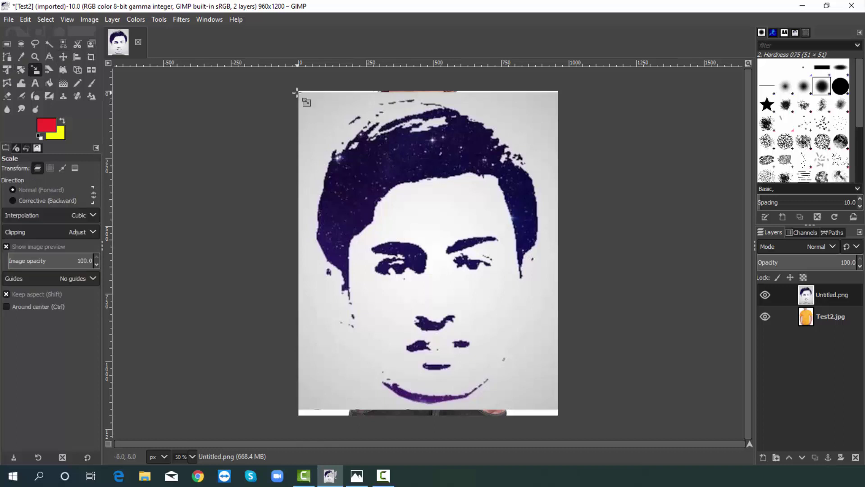
pyautogui.moveTo(342, 162); pyautogui.dragTo(439, 326)
pyautogui.click(74, 57)
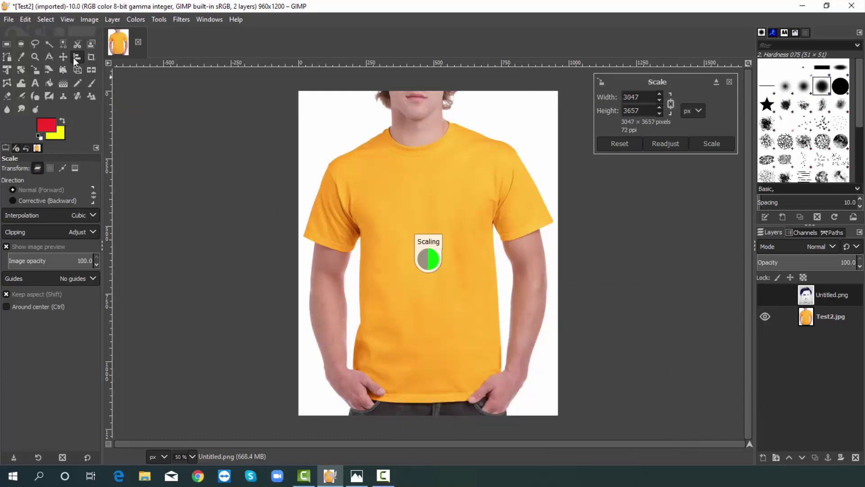
pyautogui.moveTo(466, 309); pyautogui.dragTo(366, 159)
pyautogui.moveTo(421, 315); pyautogui.dragTo(392, 251)
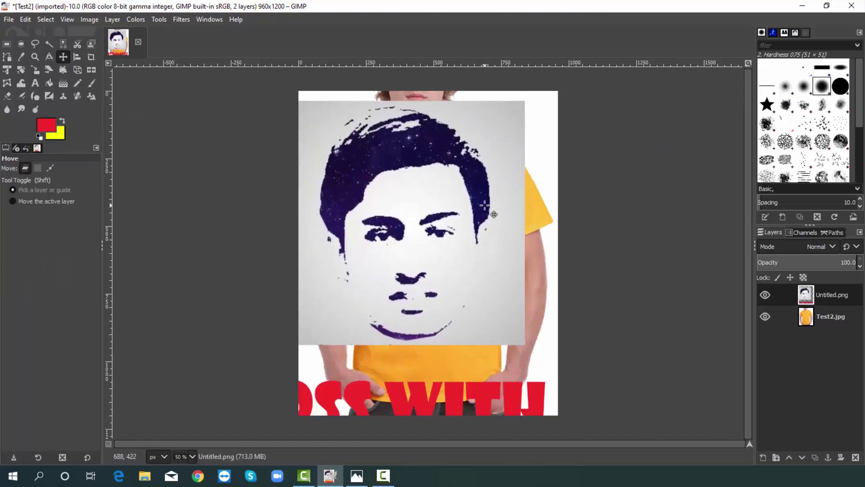
# Step: Shrink the portrait layer again from its corner and apply the scale
pyautogui.click(35, 70)
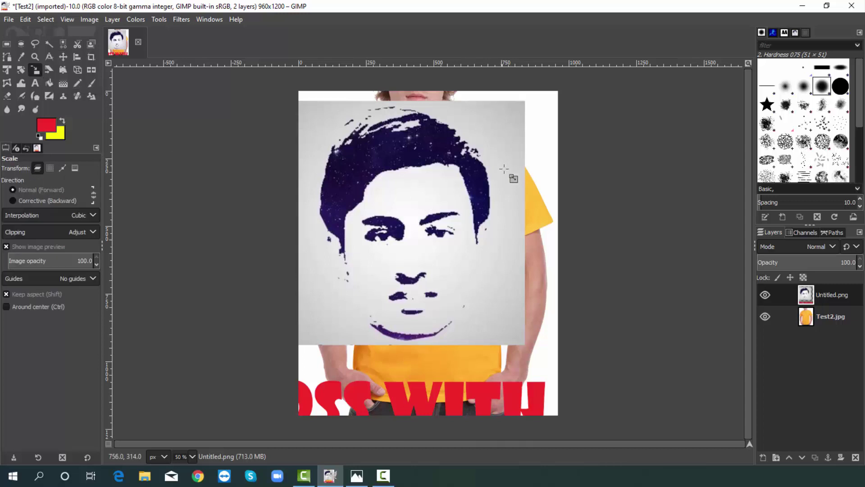
pyautogui.click(524, 100)
pyautogui.moveTo(531, 108); pyautogui.dragTo(470, 253)
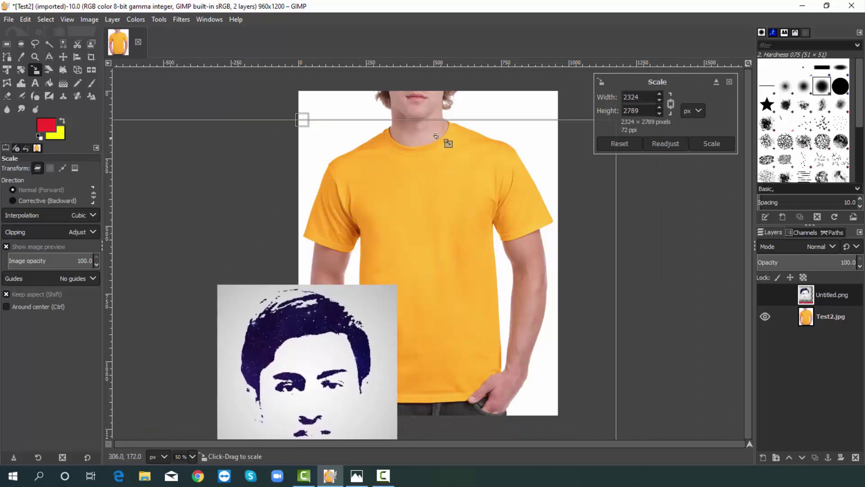
pyautogui.click(65, 58)
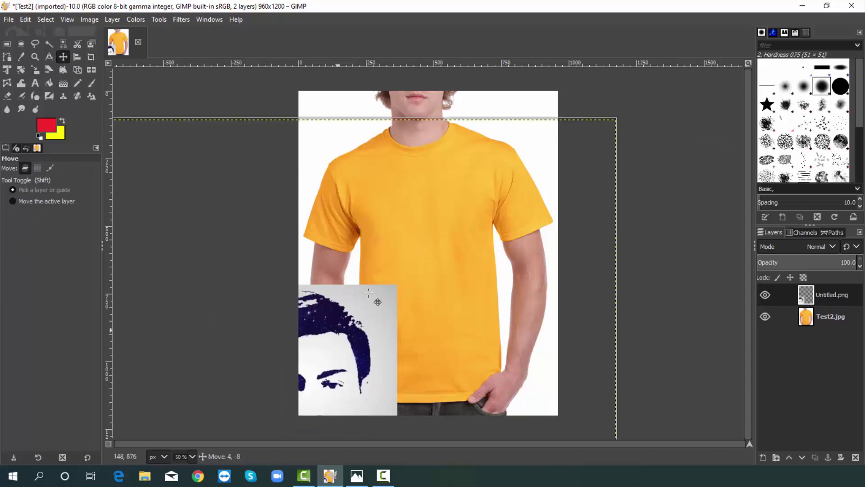
# Step: Undo that resize, scale the portrait down slightly, and move it up and right onto the shirt
pyautogui.hotkey('ctrl', 'z')
pyautogui.click(35, 70)
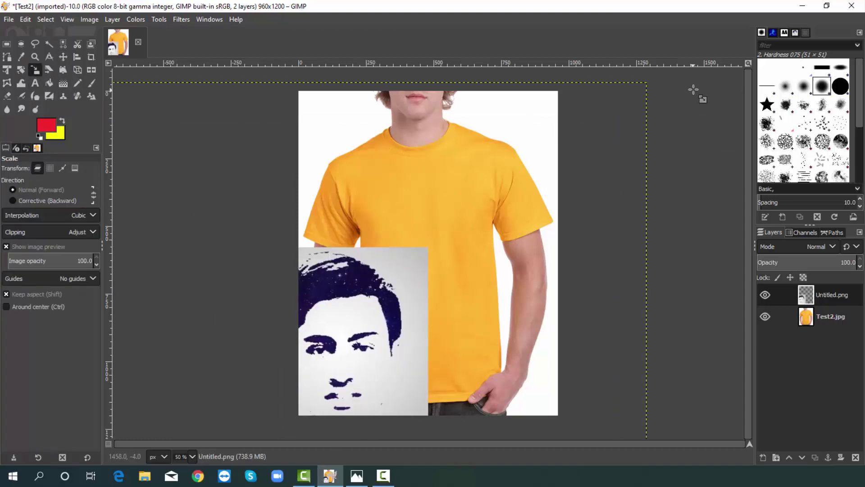
pyautogui.click(656, 92)
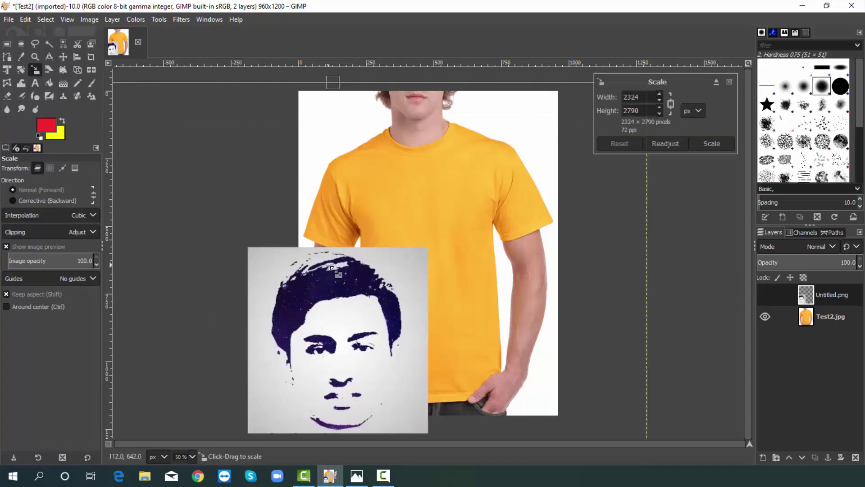
pyautogui.moveTo(527, 220); pyautogui.dragTo(547, 228)
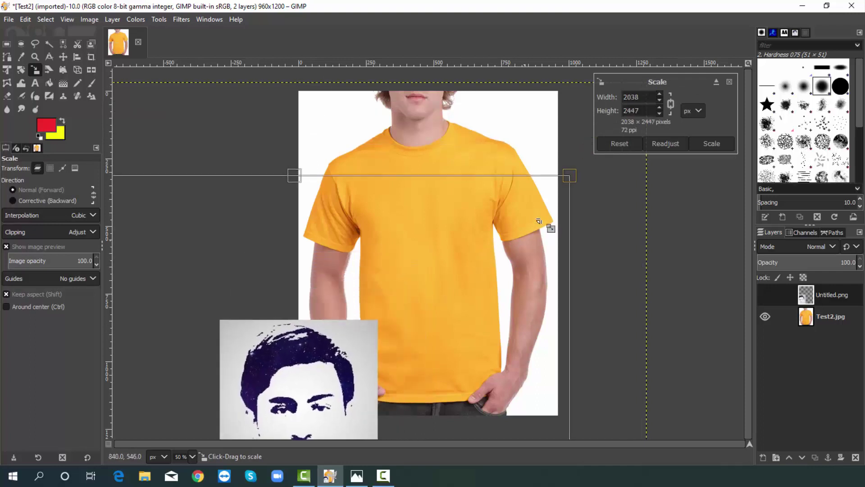
pyautogui.click(63, 57)
pyautogui.moveTo(333, 348); pyautogui.dragTo(425, 247)
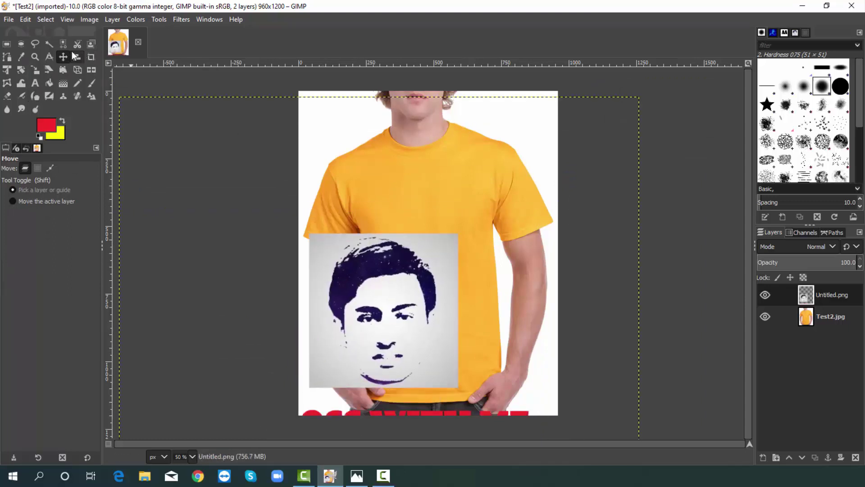
pyautogui.click(34, 70)
# Step: Shrink the portrait twice to a small square and place it on the chest above the text
pyautogui.click(154, 133)
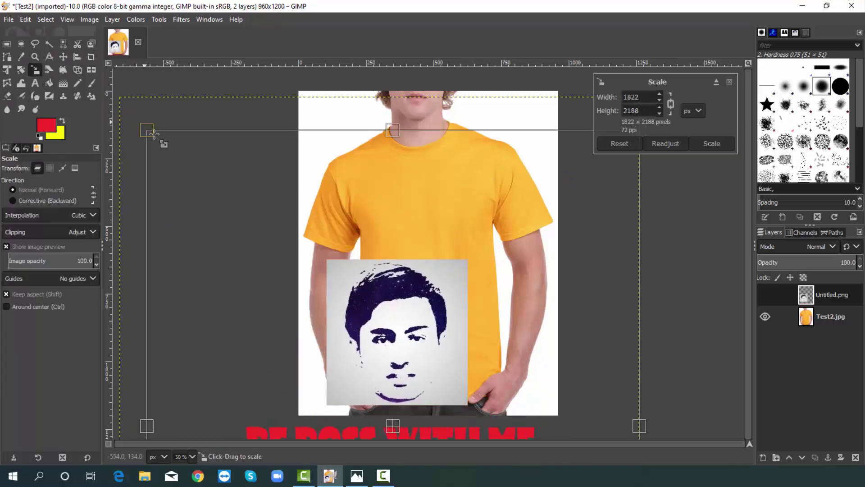
pyautogui.moveTo(154, 133); pyautogui.dragTo(270, 289)
pyautogui.press('m')
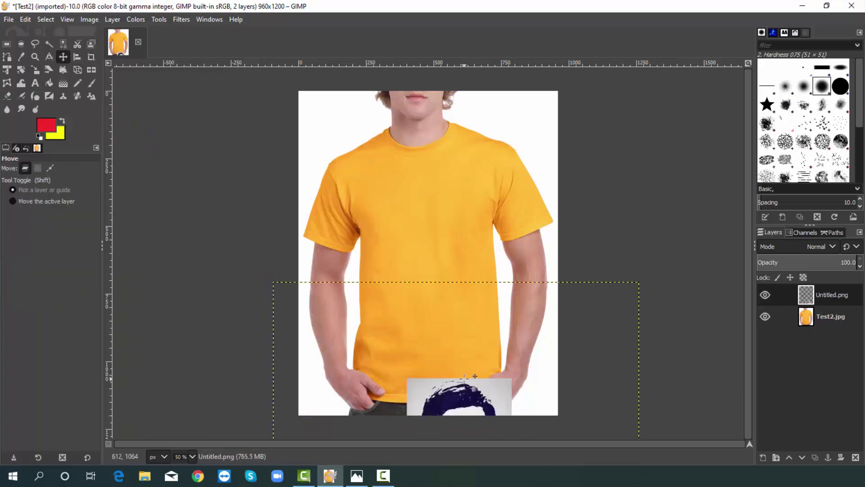
pyautogui.moveTo(464, 376); pyautogui.dragTo(428, 189)
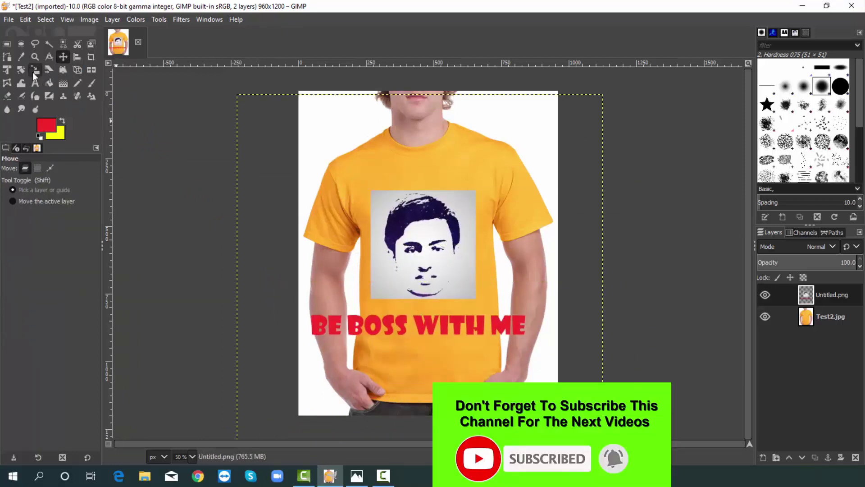
pyautogui.click(35, 69)
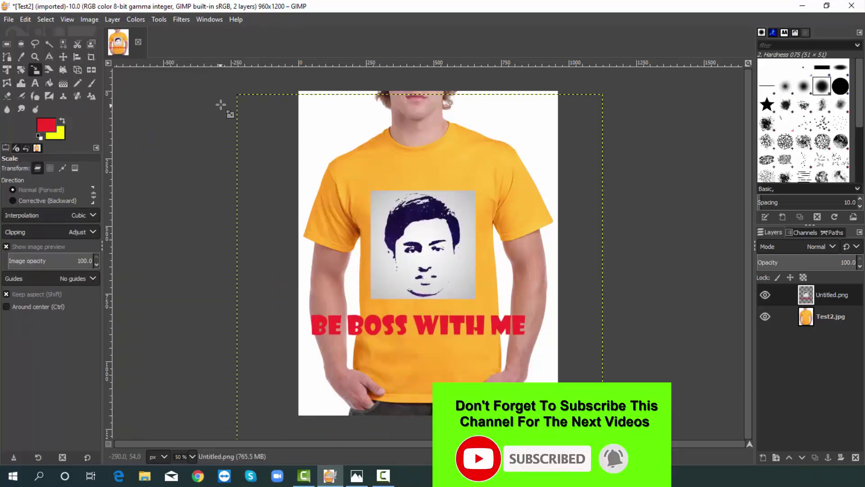
pyautogui.click(371, 188)
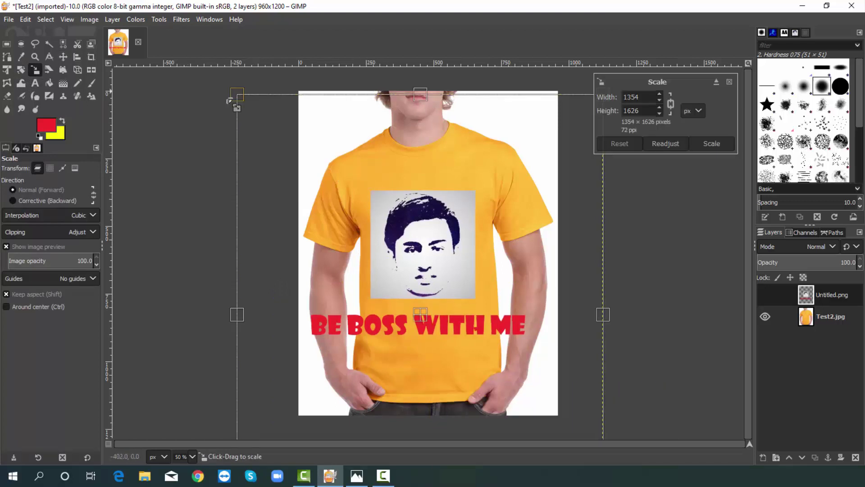
pyautogui.moveTo(237, 96); pyautogui.dragTo(408, 338)
pyautogui.press('m')
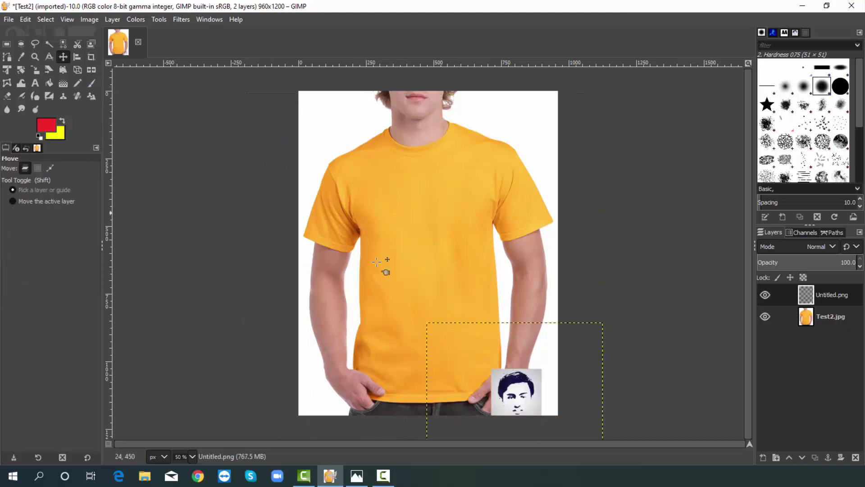
pyautogui.moveTo(485, 330); pyautogui.dragTo(425, 204)
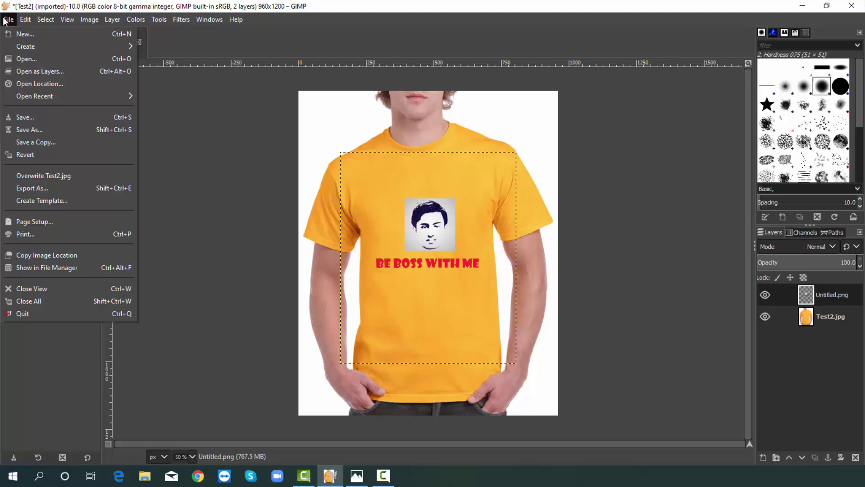
# Step: Start exporting the image and choose PNG as the file type
pyautogui.click(34, 188)
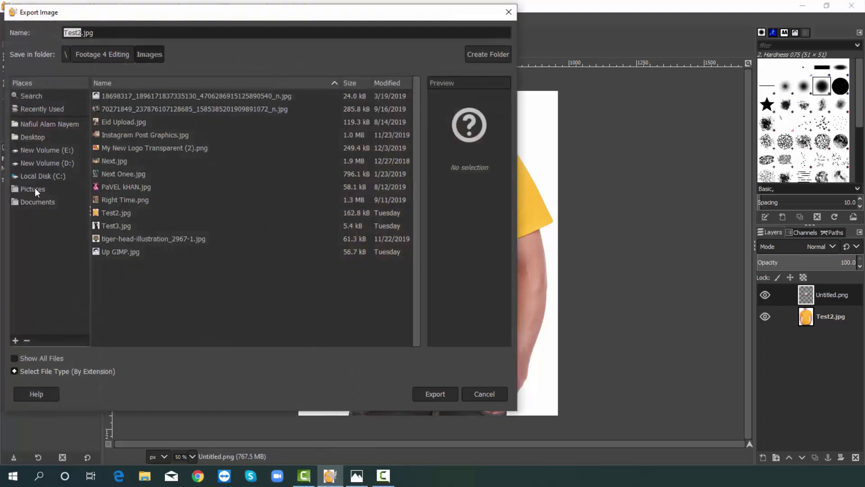
pyautogui.click(56, 370)
pyautogui.scroll(-3, 225, 316)
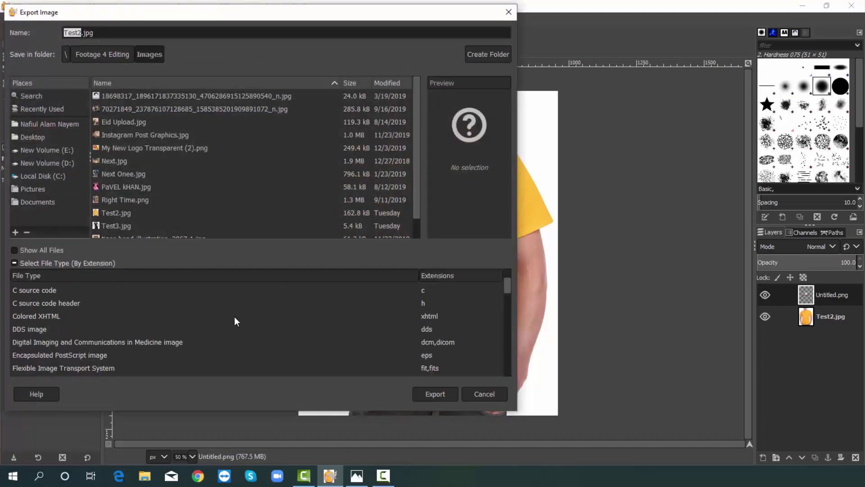
pyautogui.scroll(-2, 351, 352)
pyautogui.scroll(-5, 352, 352)
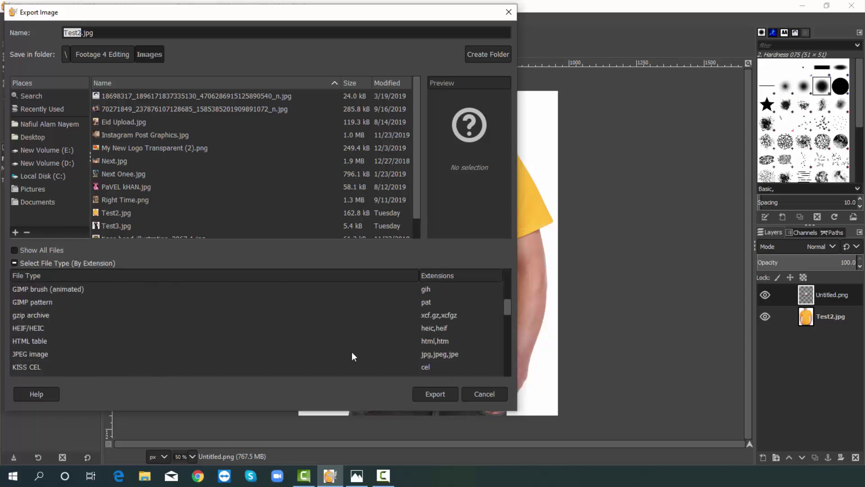
pyautogui.scroll(-1, 352, 357)
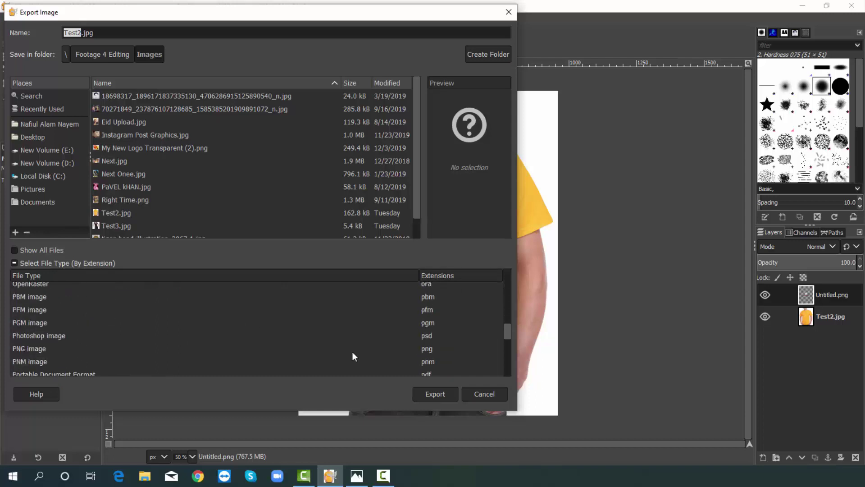
pyautogui.click(433, 352)
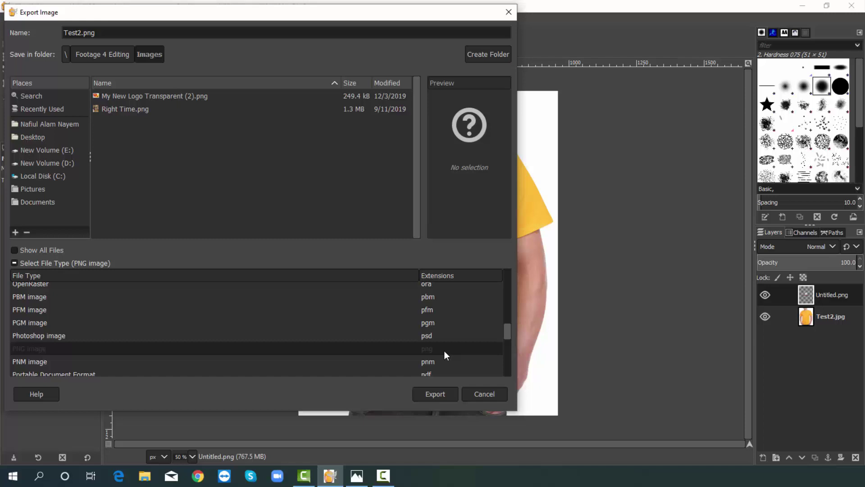
# Step: Save it to the Desktop as Coolpng.png and confirm the PNG export settings
pyautogui.click(35, 137)
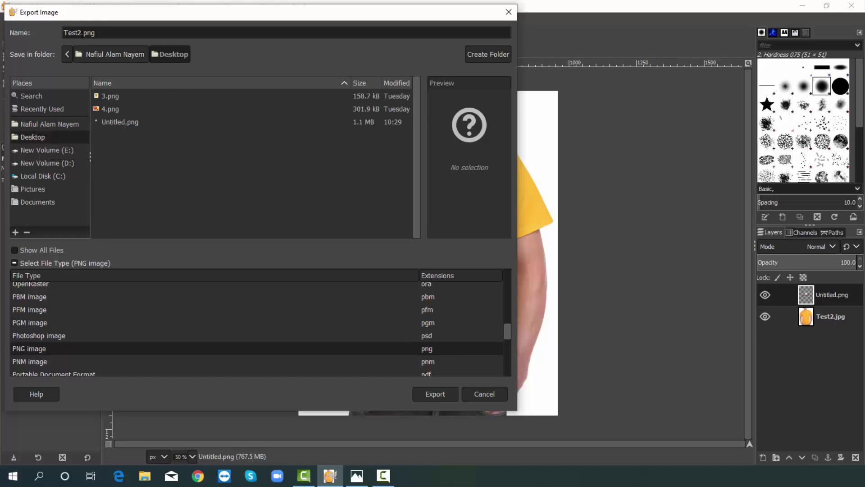
pyautogui.click(82, 33)
pyautogui.press('BackSpace')
pyautogui.press('BackSpace')
pyautogui.press('BackSpace')
pyautogui.press('BackSpace')
pyautogui.press('BackSpace')
pyautogui.press('BackSpace')
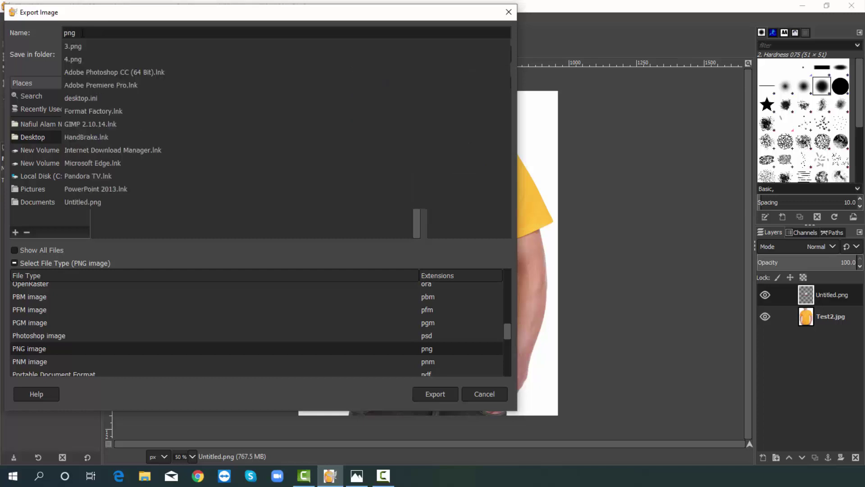
pyautogui.write('C')
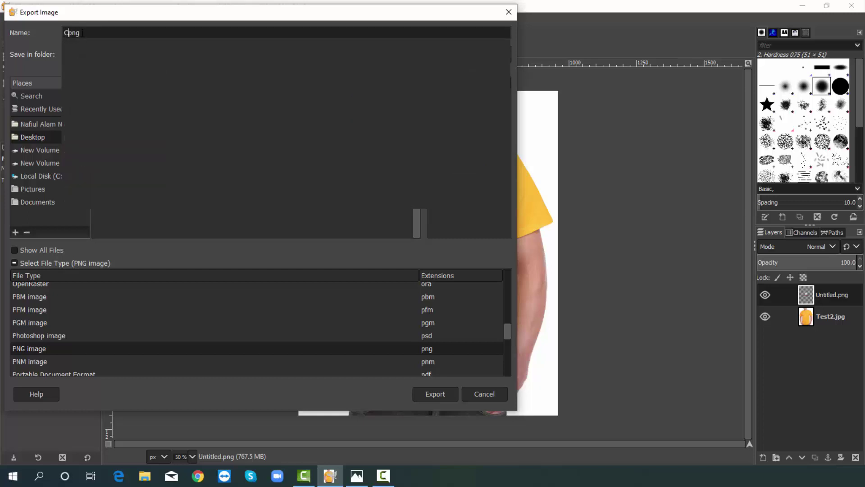
pyautogui.write('ool')
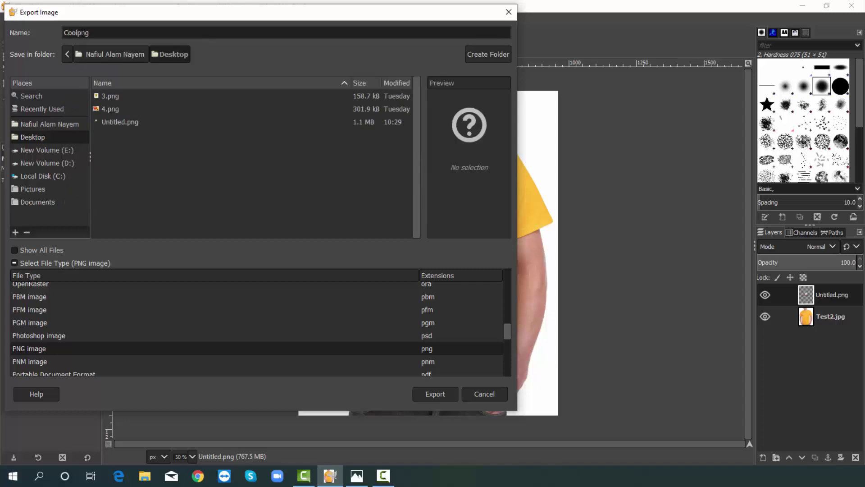
pyautogui.click(428, 394)
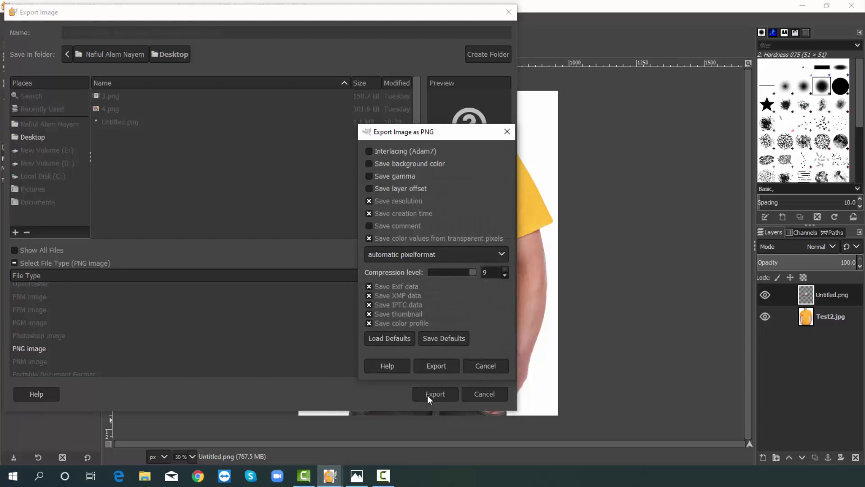
pyautogui.click(438, 367)
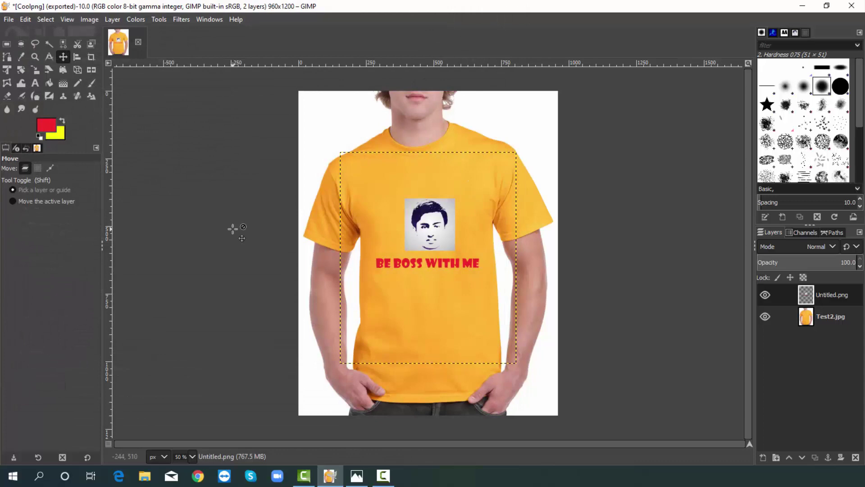
# Step: Minimize GIMP and open Coolpng from the desktop to view the mockup
pyautogui.click(803, 6)
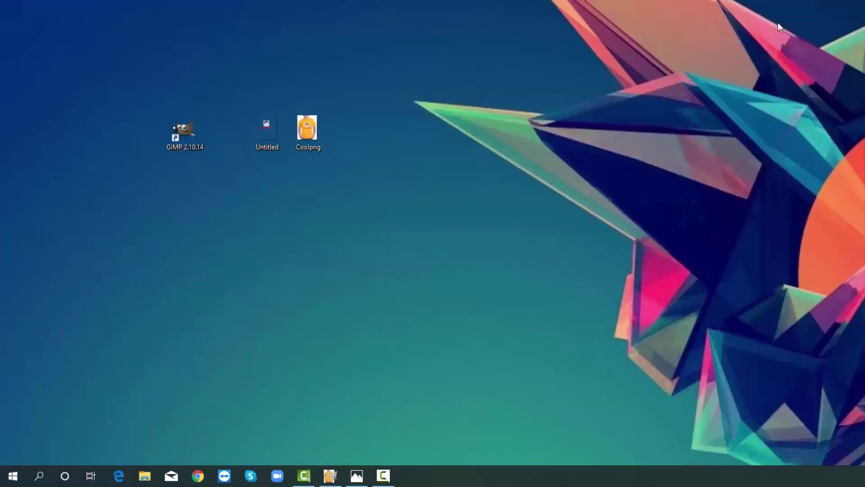
pyautogui.doubleClick(317, 139)
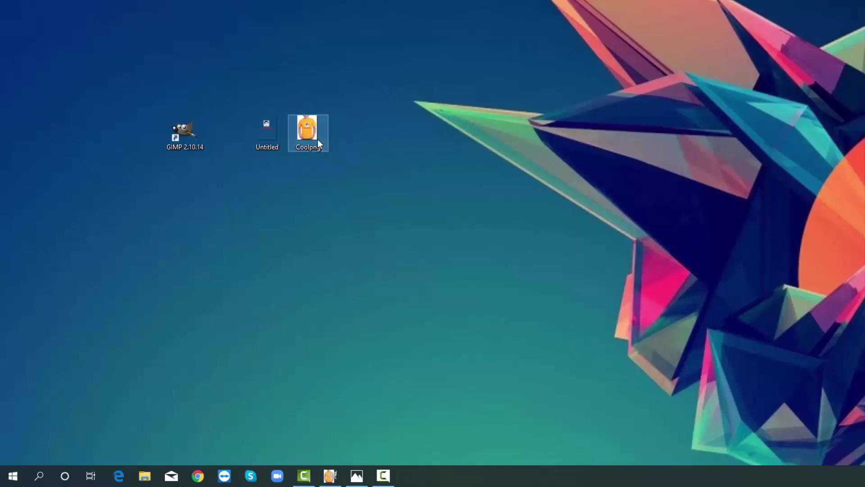